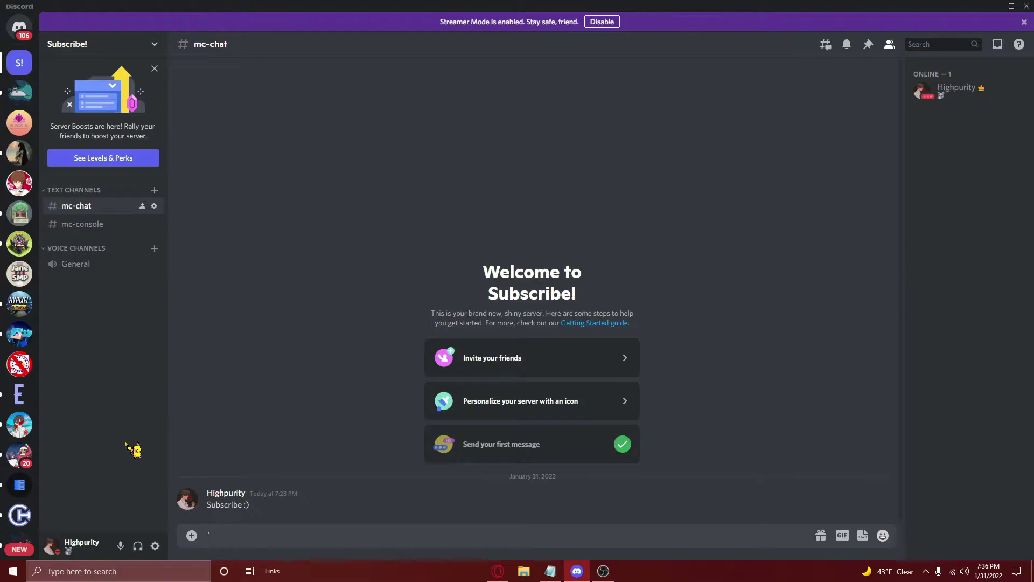
# - Turn on Developer Mode in the advanced user settings
pyautogui.click(155, 544)
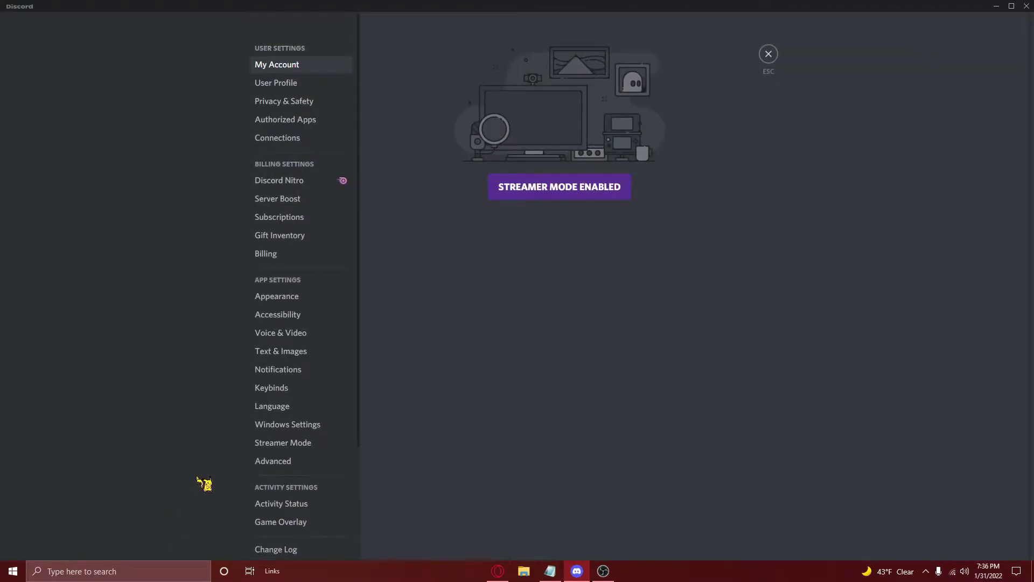
pyautogui.click(278, 463)
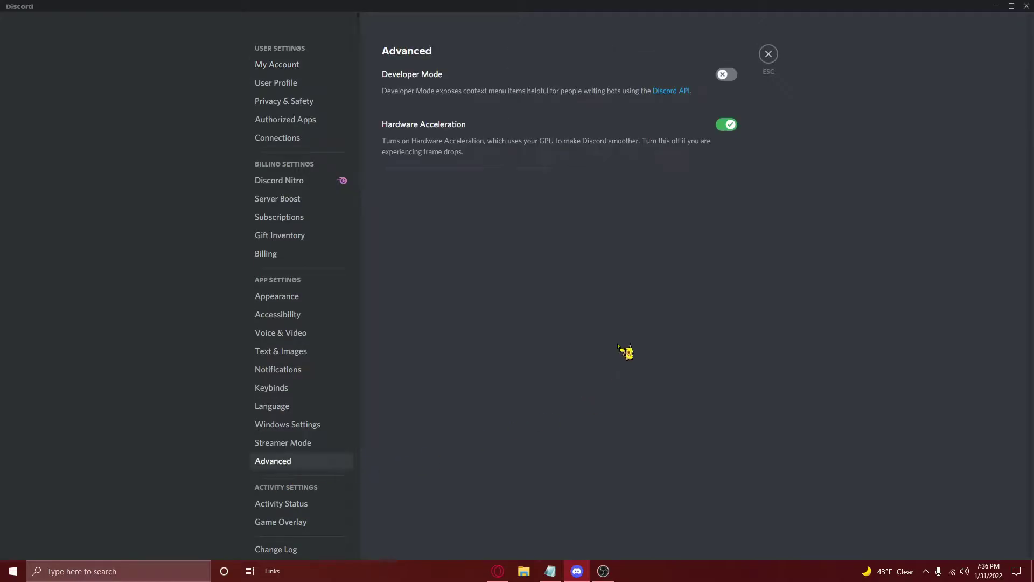
pyautogui.click(733, 74)
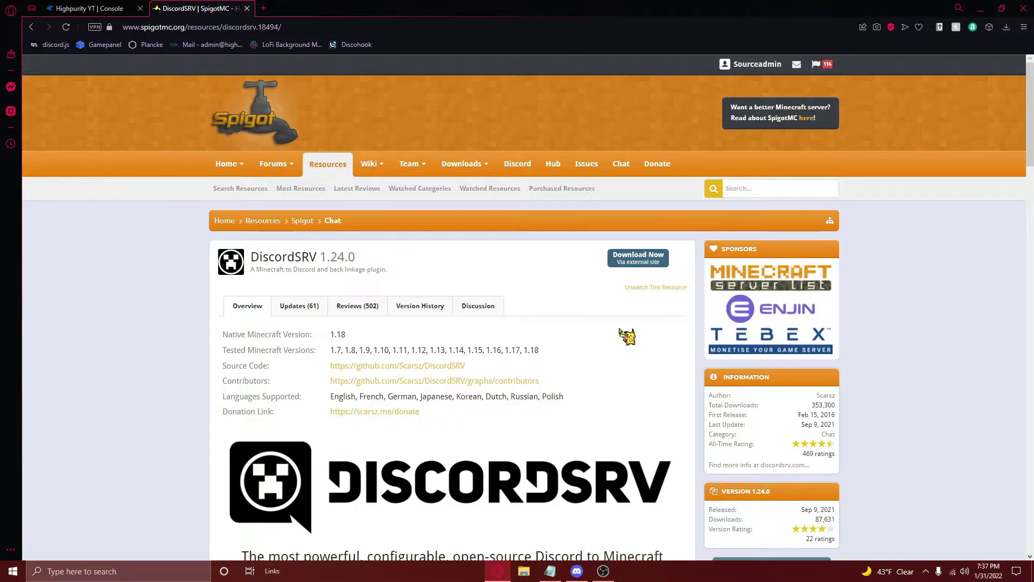
# - Download the DiscordSRV 1.24.0 plugin from its SpigotMC page in the browser, saving DiscordSRV-Build-1.24.0 to the Downloads folder
pyautogui.click(639, 263)
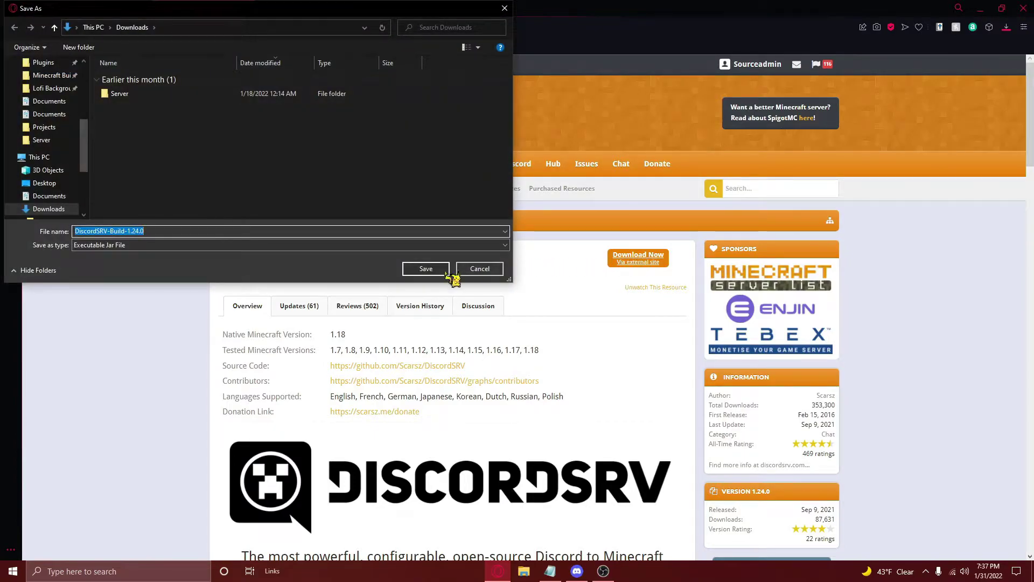
pyautogui.click(426, 269)
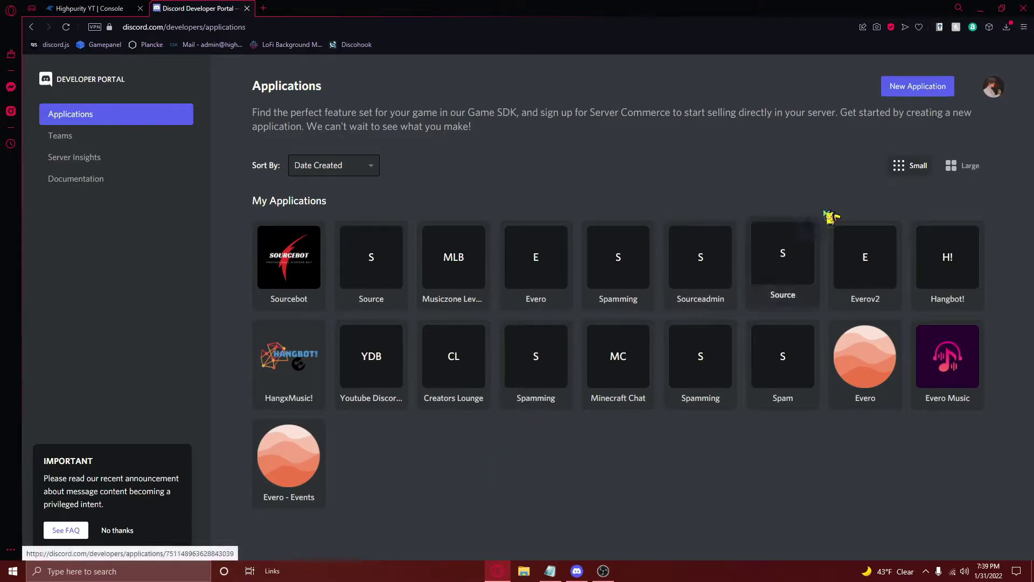
# - Create a new application named Highpurity under the Personal team in the Discord Developer Portal
pyautogui.click(931, 97)
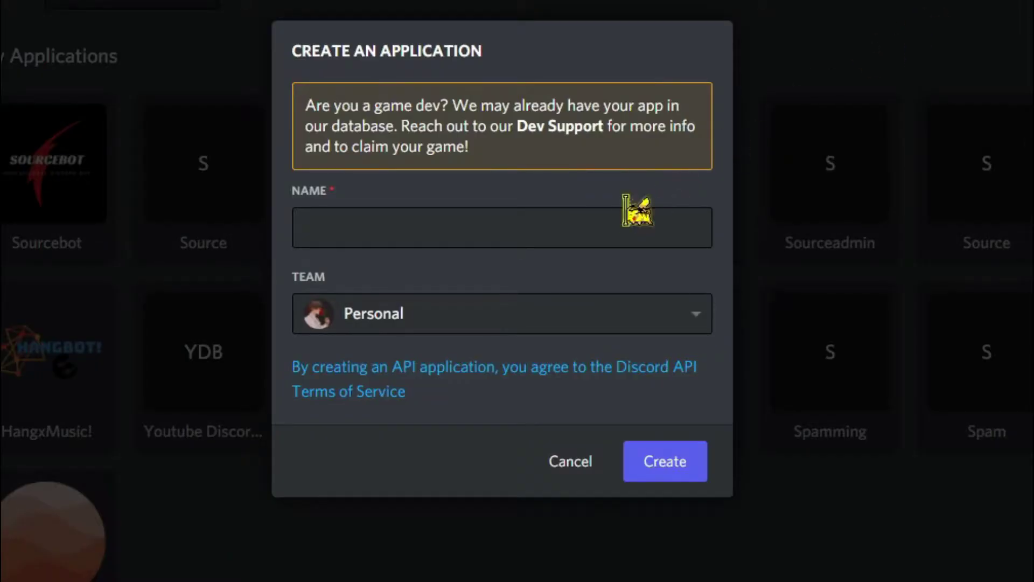
pyautogui.click(626, 215)
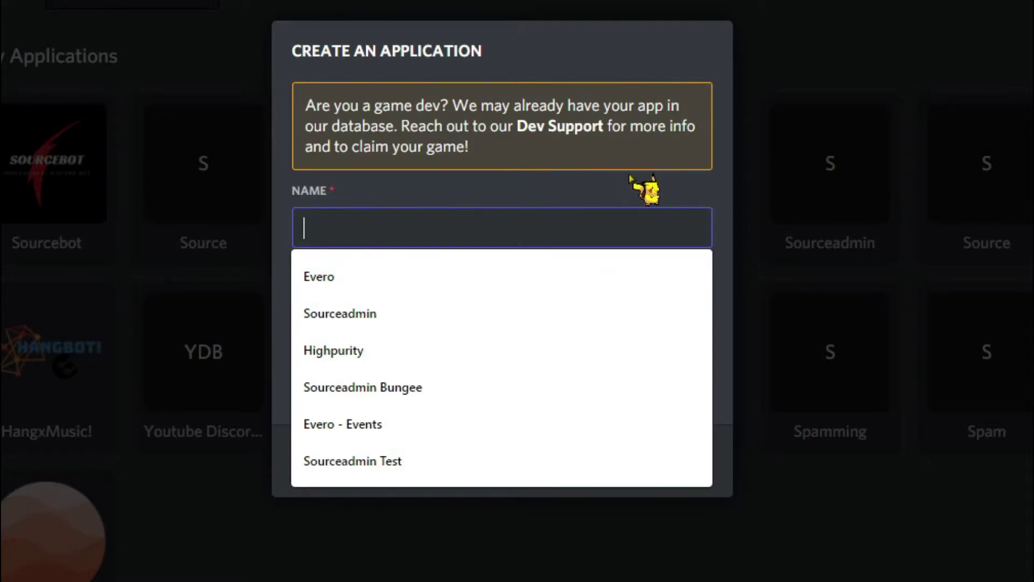
pyautogui.write('Highpurity')
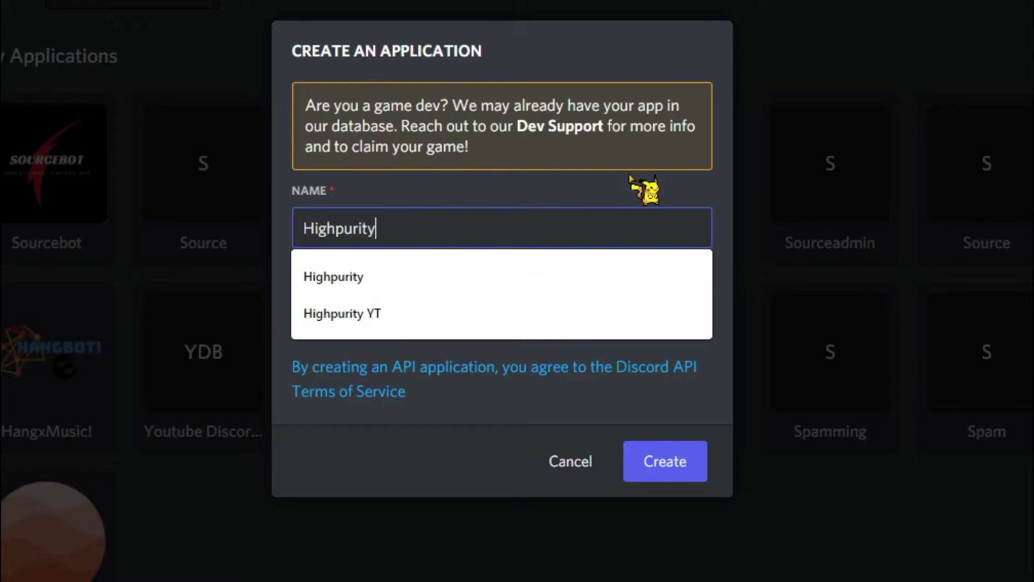
pyautogui.click(629, 175)
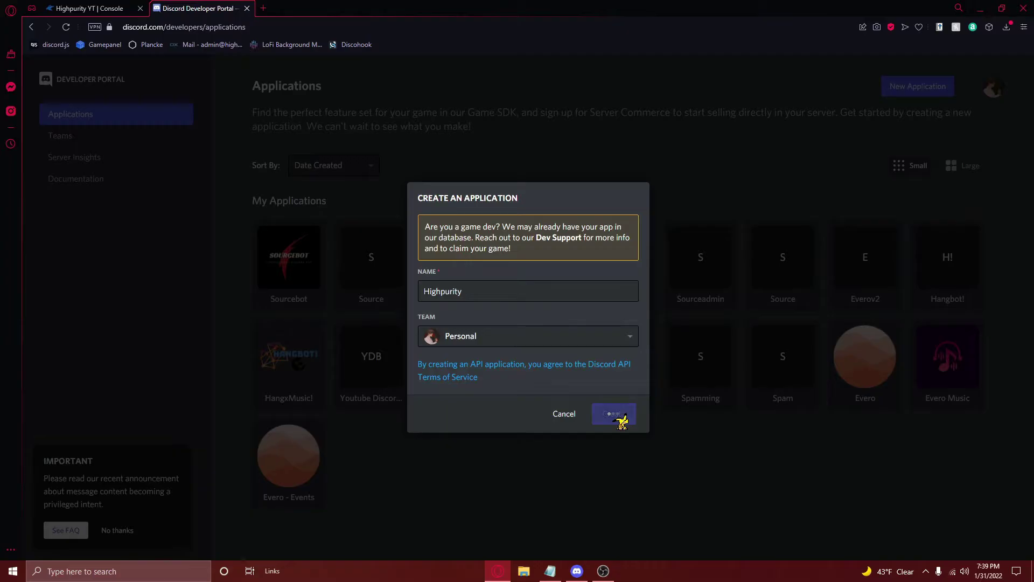
pyautogui.click(667, 464)
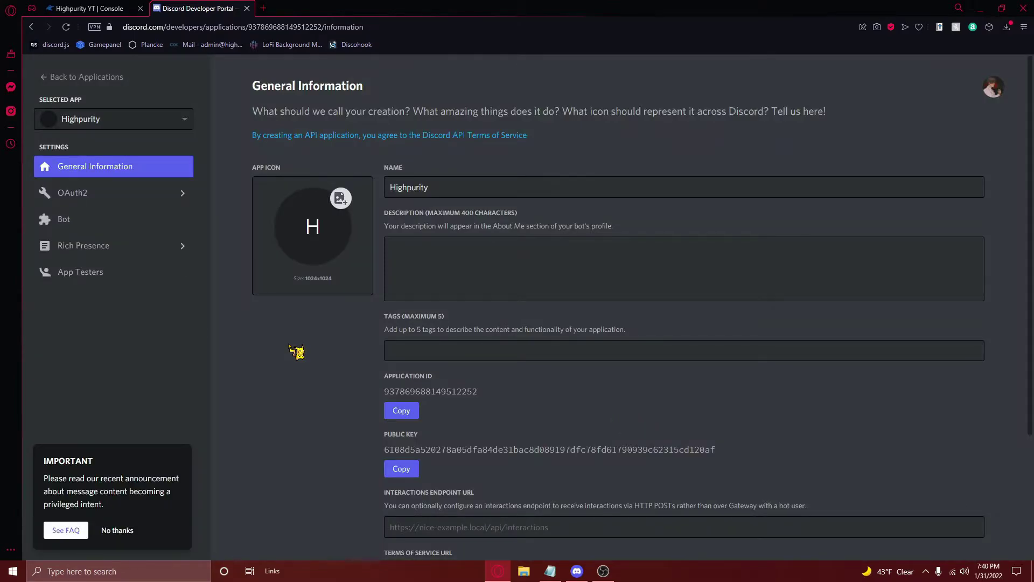
# - Add a bot user to the Highpurity application
pyautogui.click(112, 232)
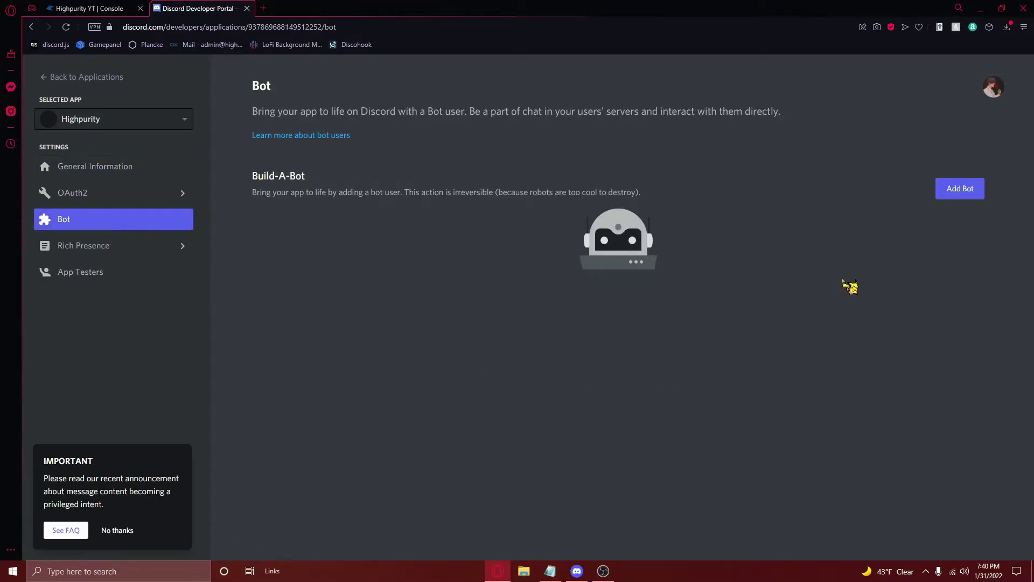
pyautogui.click(977, 189)
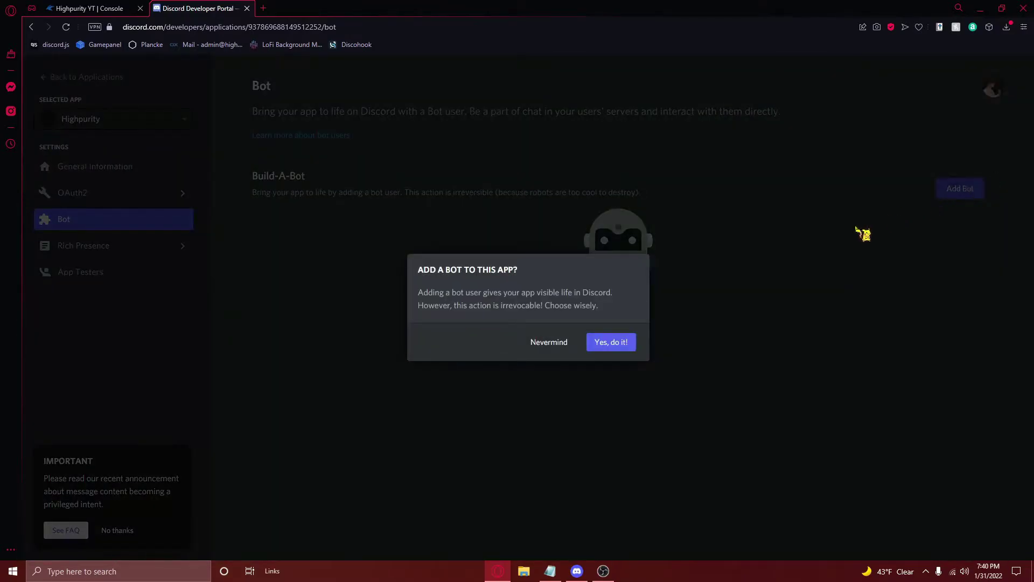
pyautogui.click(614, 345)
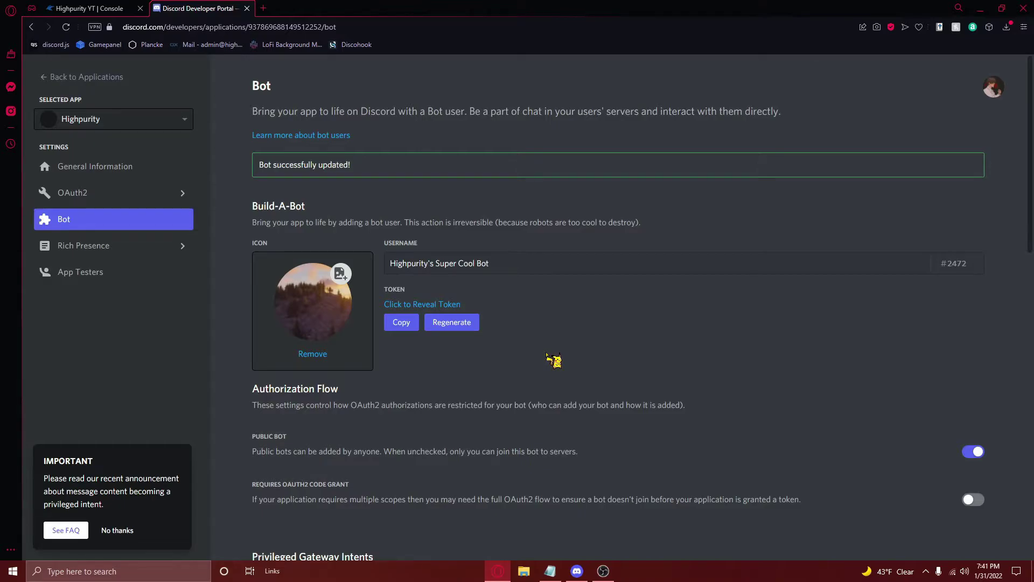
# - Enable the bot's Server Members Intent and Message Content Intent, and save the changes
pyautogui.scroll(-5, 547, 356)
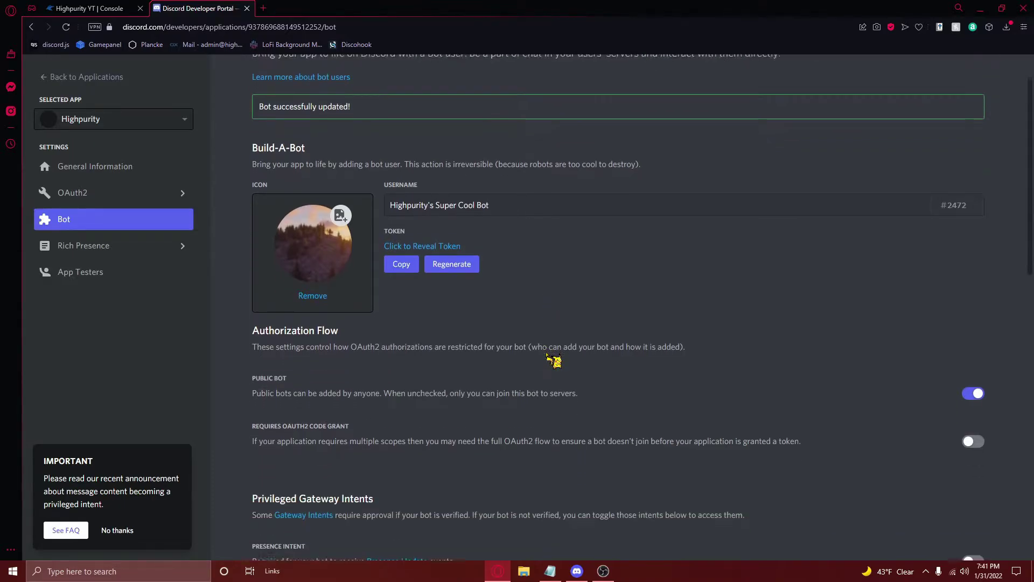
pyautogui.scroll(-2, 555, 360)
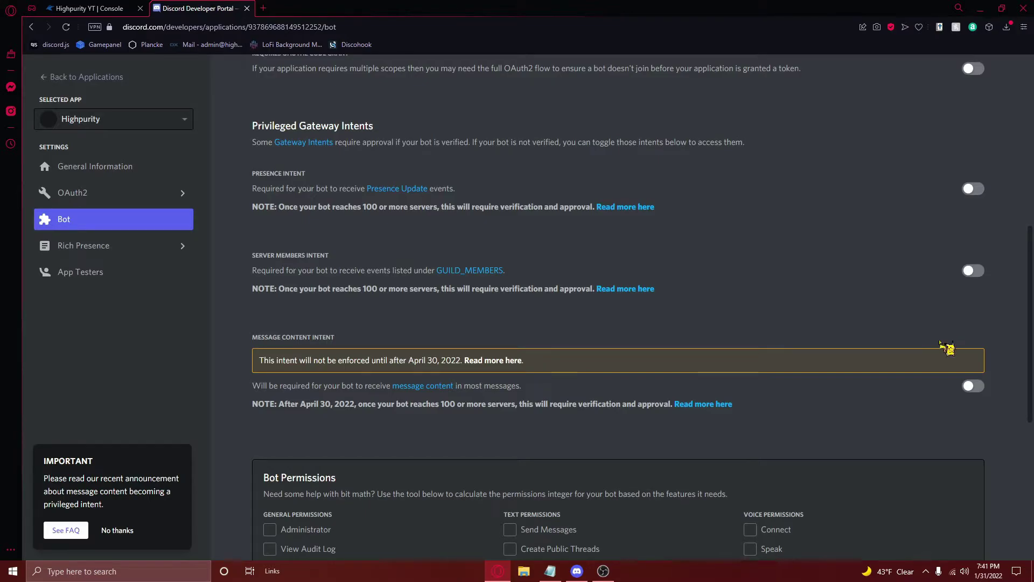
pyautogui.click(980, 271)
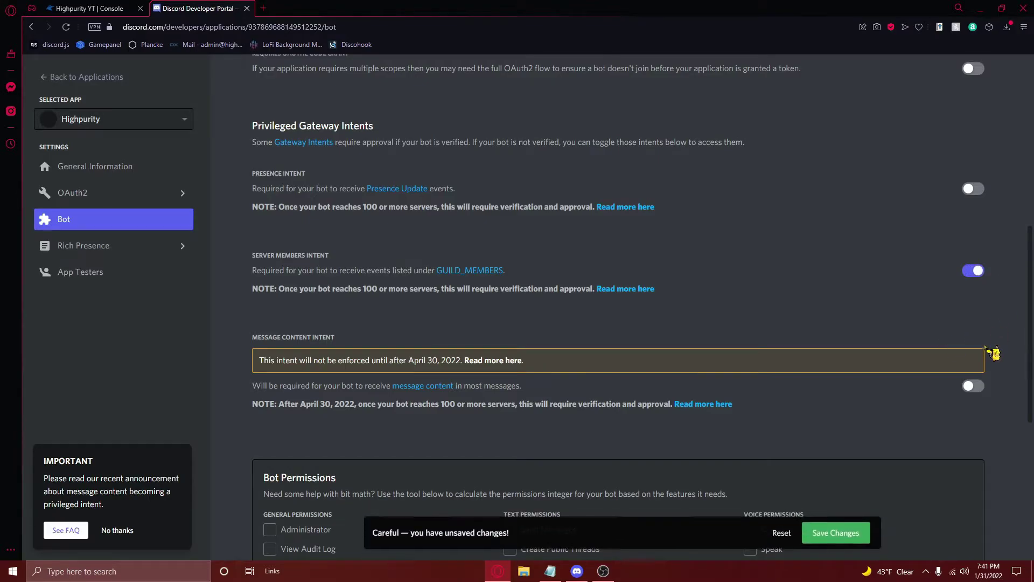
pyautogui.click(973, 386)
pyautogui.click(853, 546)
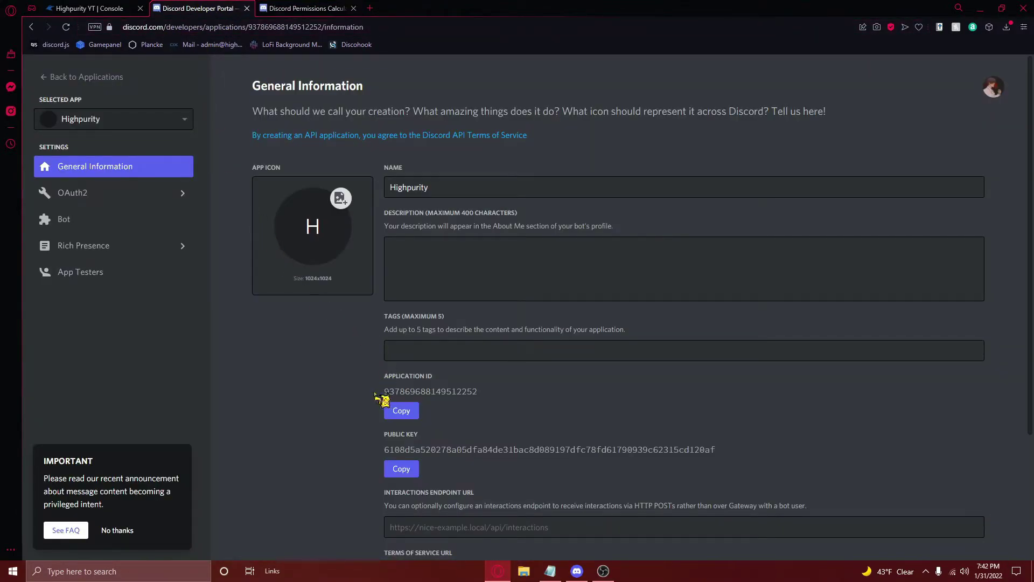
# - Generate the bot's invite link in the Permissions Calculator from the copied application ID with the Administrator permission, and open it
pyautogui.moveTo(377, 396); pyautogui.dragTo(479, 402)
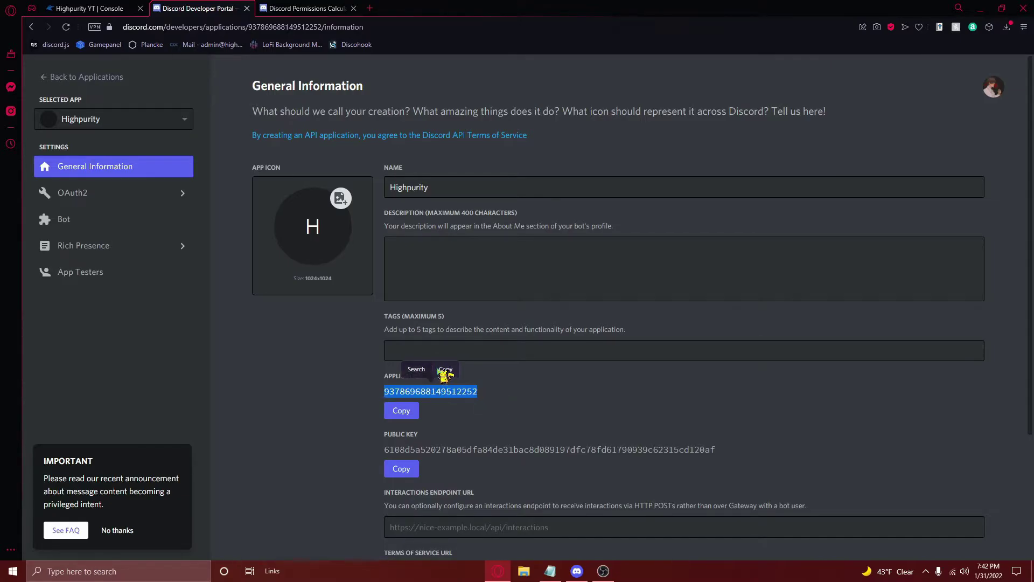
pyautogui.click(445, 371)
pyautogui.click(286, 9)
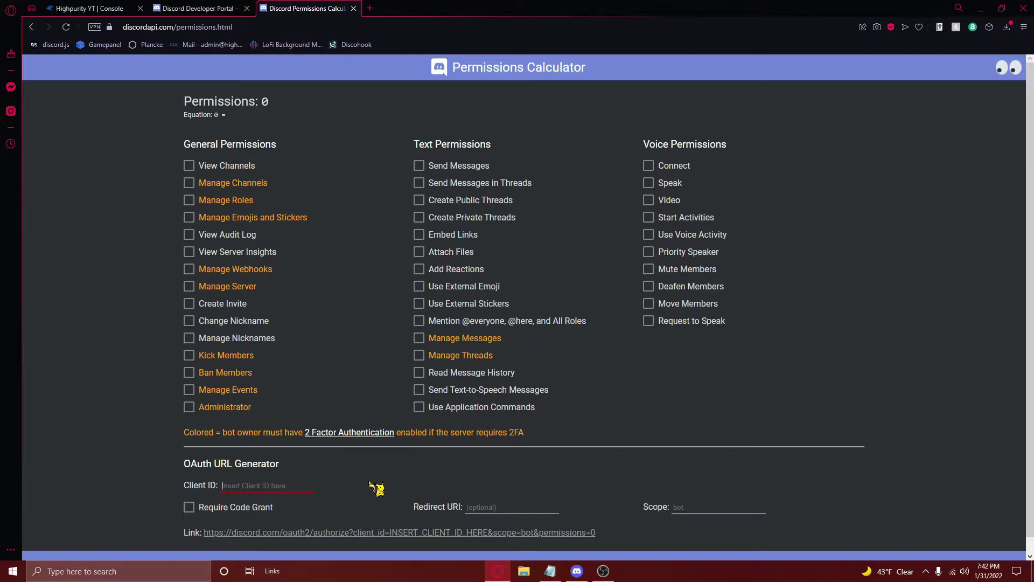
pyautogui.hotkey('ctrl', 'v')
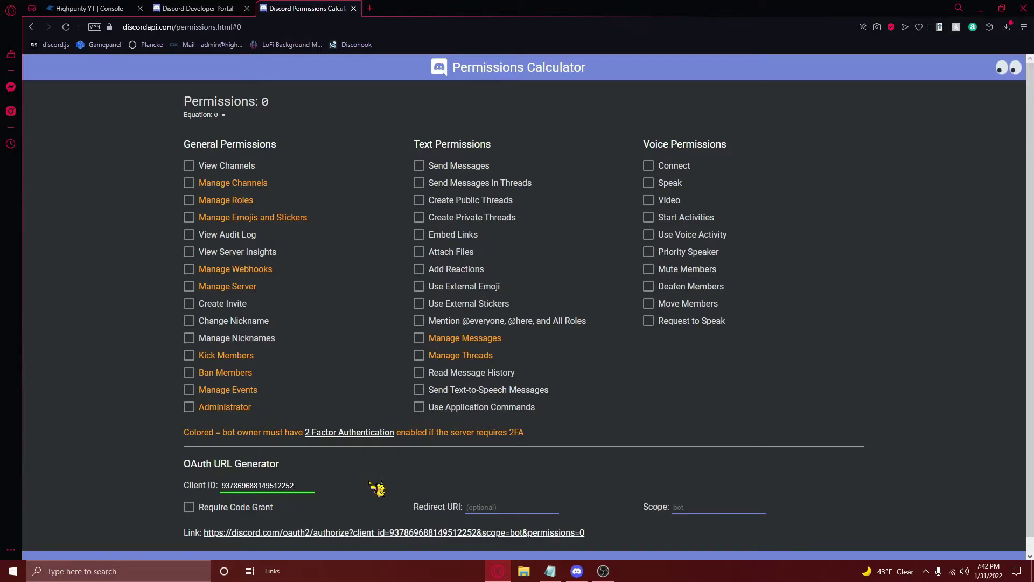
pyautogui.click(239, 410)
pyautogui.click(273, 533)
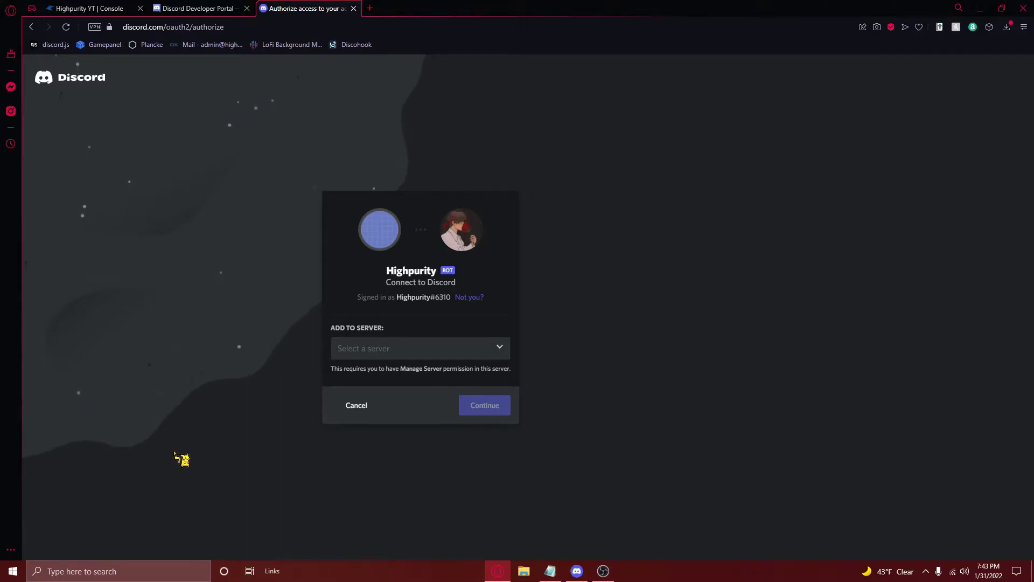
# - Authorize the Highpurity bot on the Subscribe! server with the Administrator permission, completing the human verification
pyautogui.click(376, 357)
pyautogui.scroll(-1, 387, 392)
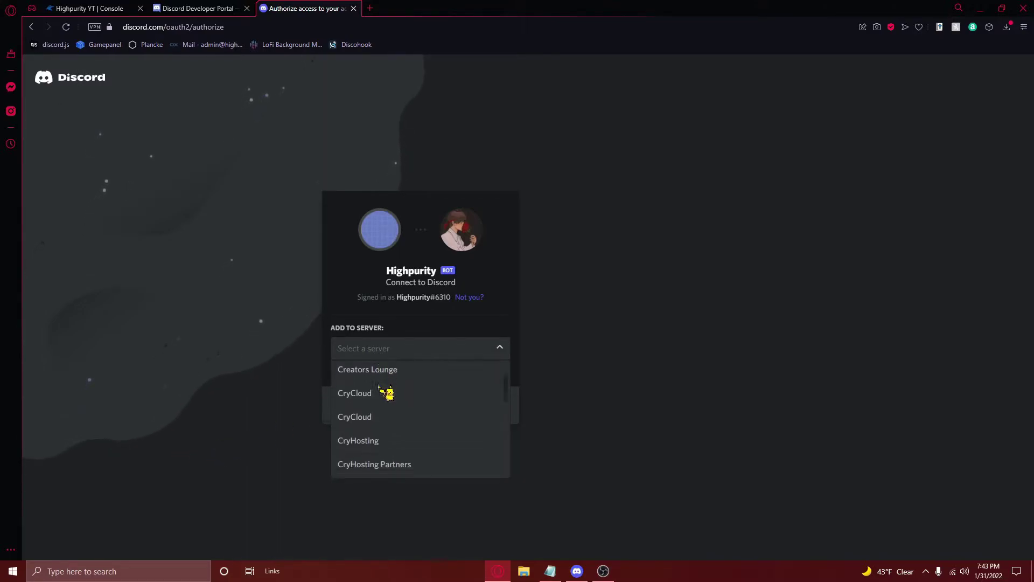
pyautogui.scroll(-6, 380, 388)
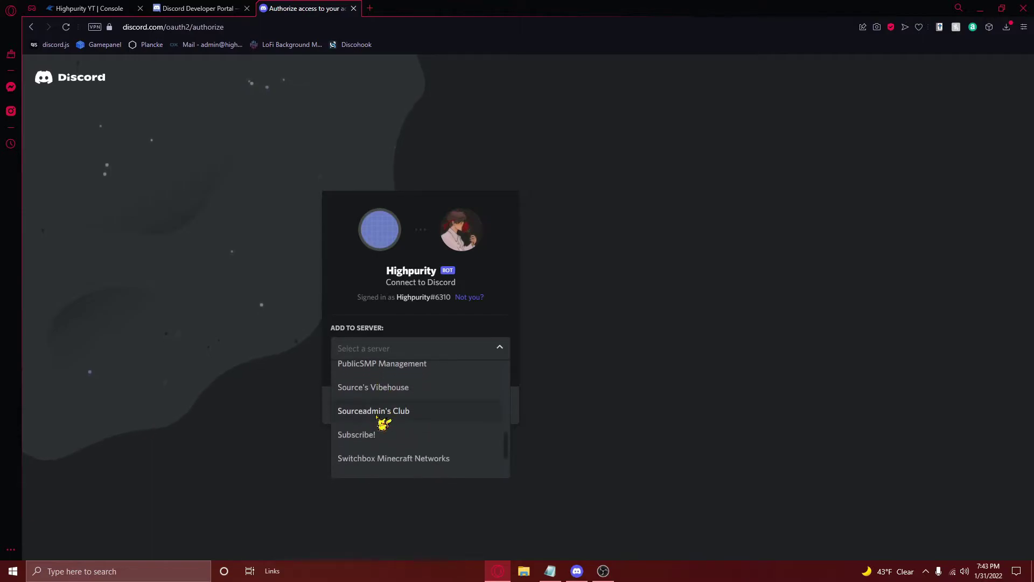
pyautogui.click(377, 434)
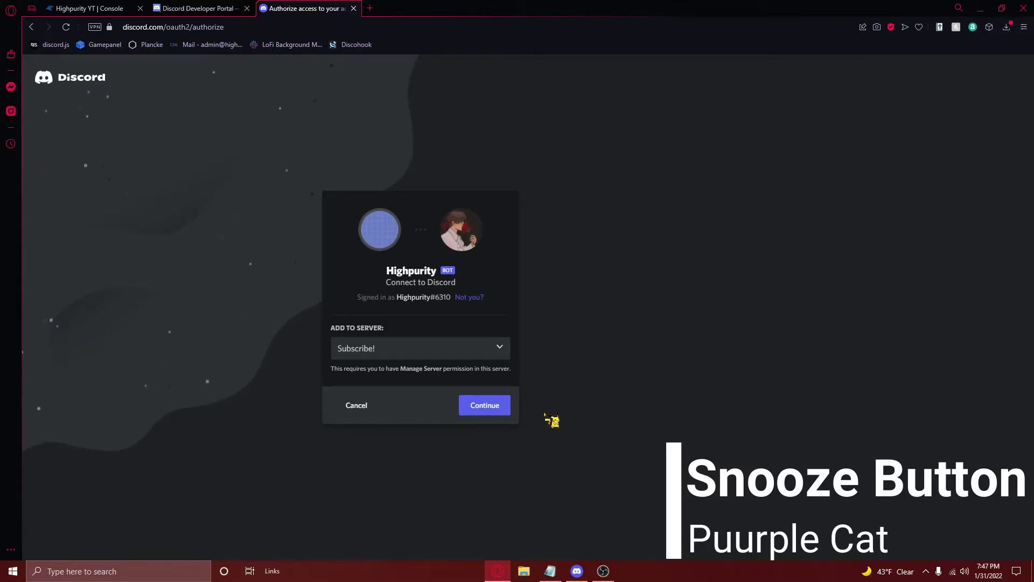
pyautogui.click(504, 409)
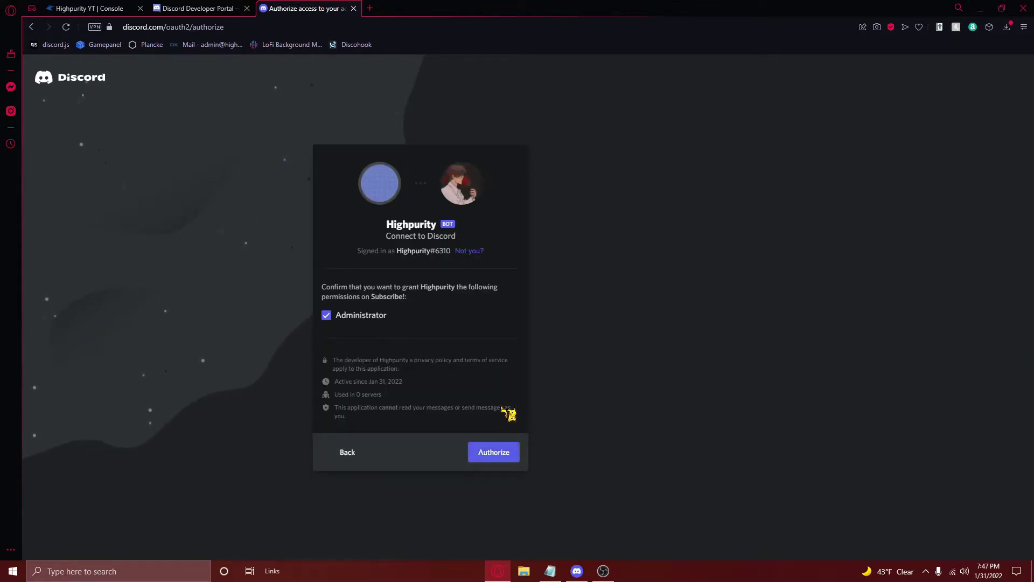
pyautogui.click(505, 456)
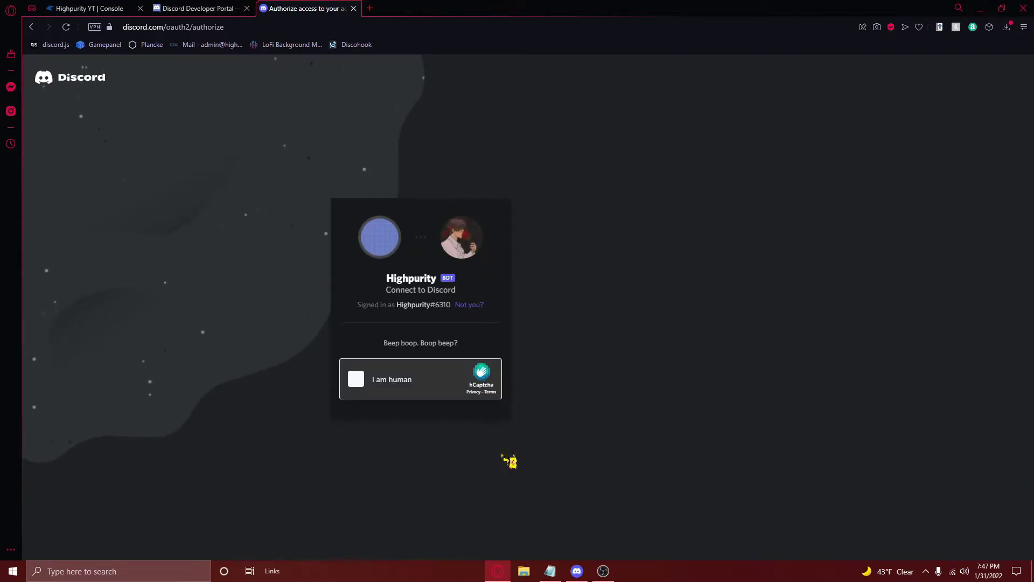
pyautogui.click(390, 385)
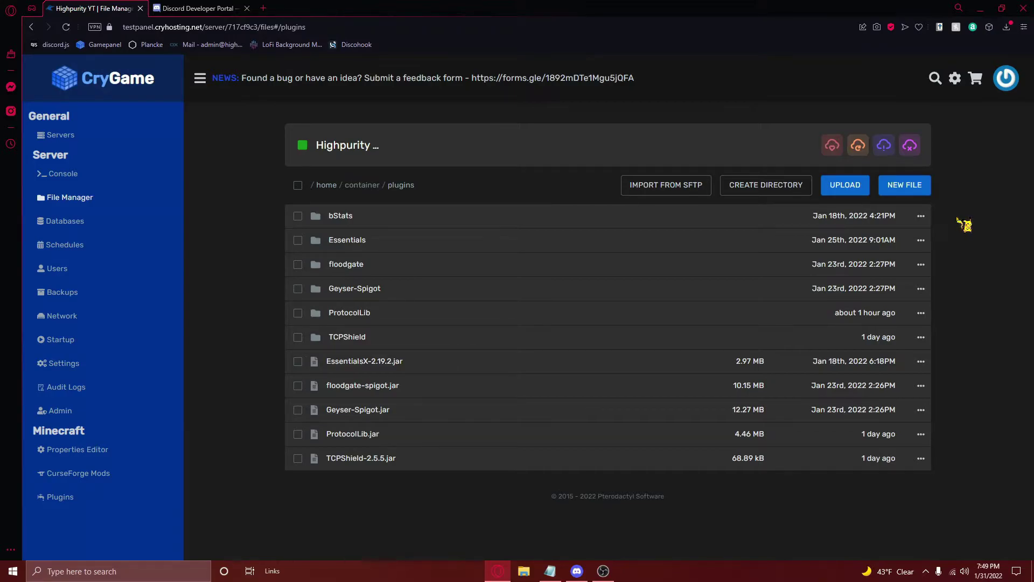
# - Upload DiscordSRV-Build-1.24.0.jar to the game server's plugins folder and restart the server
pyautogui.click(845, 189)
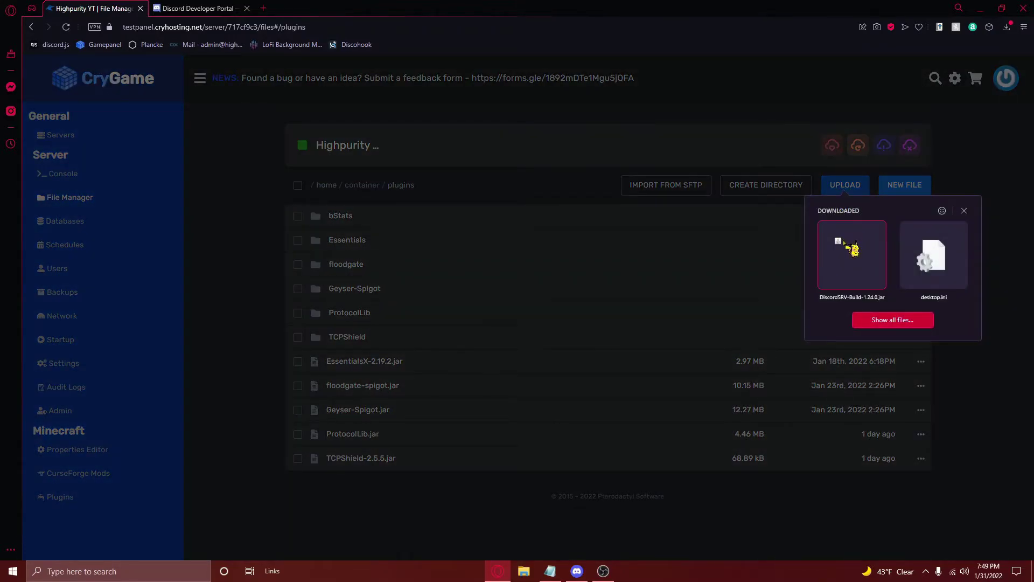
pyautogui.click(851, 247)
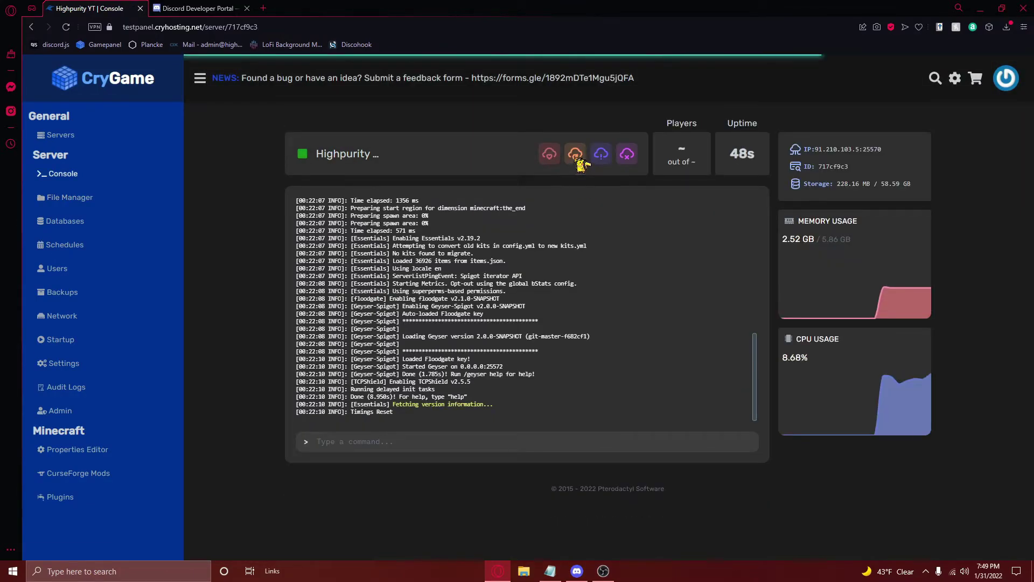
pyautogui.click(576, 161)
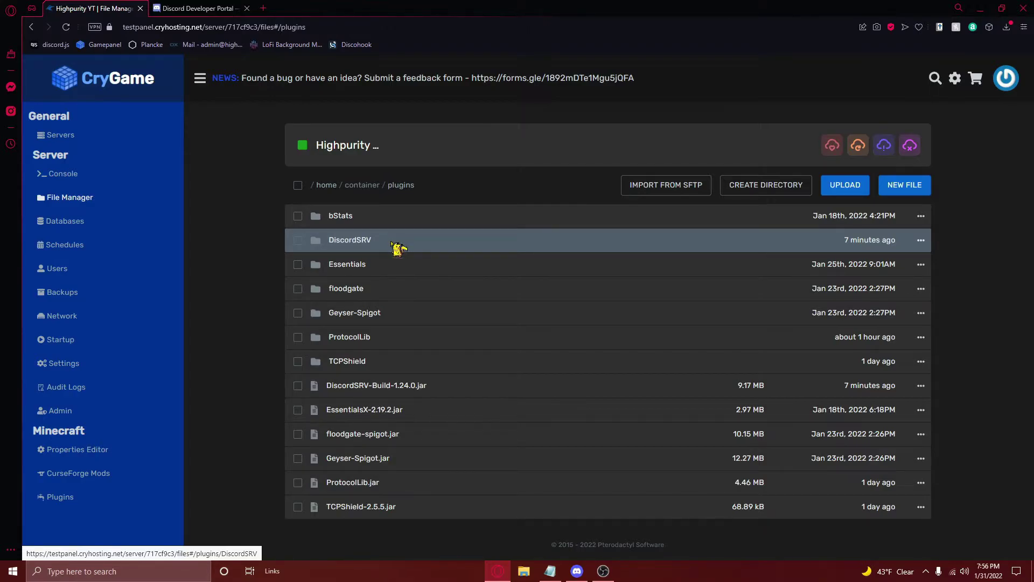
# - Open config.yml from the DiscordSRV plugin folder for editing
pyautogui.click(398, 248)
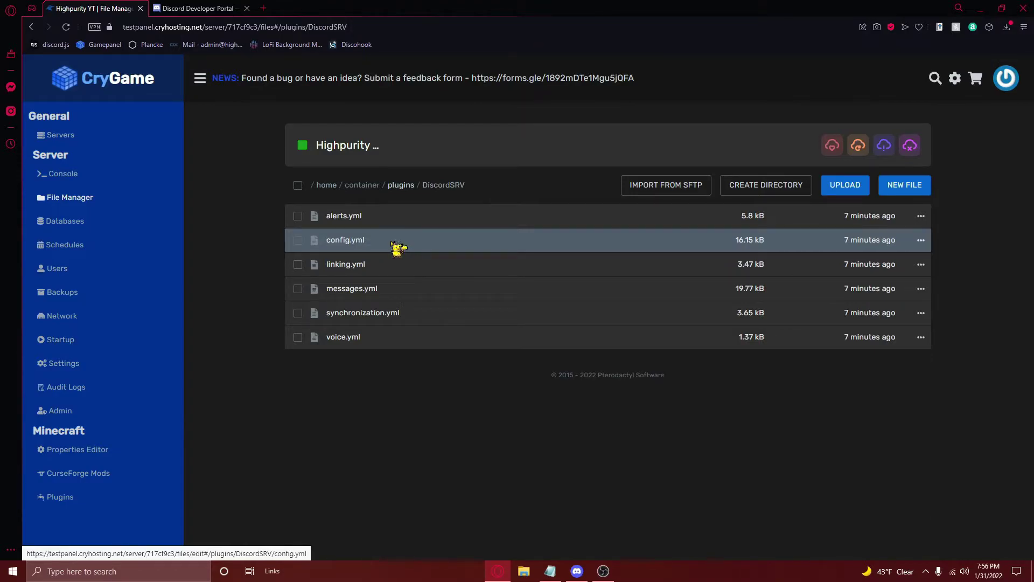
pyautogui.click(398, 248)
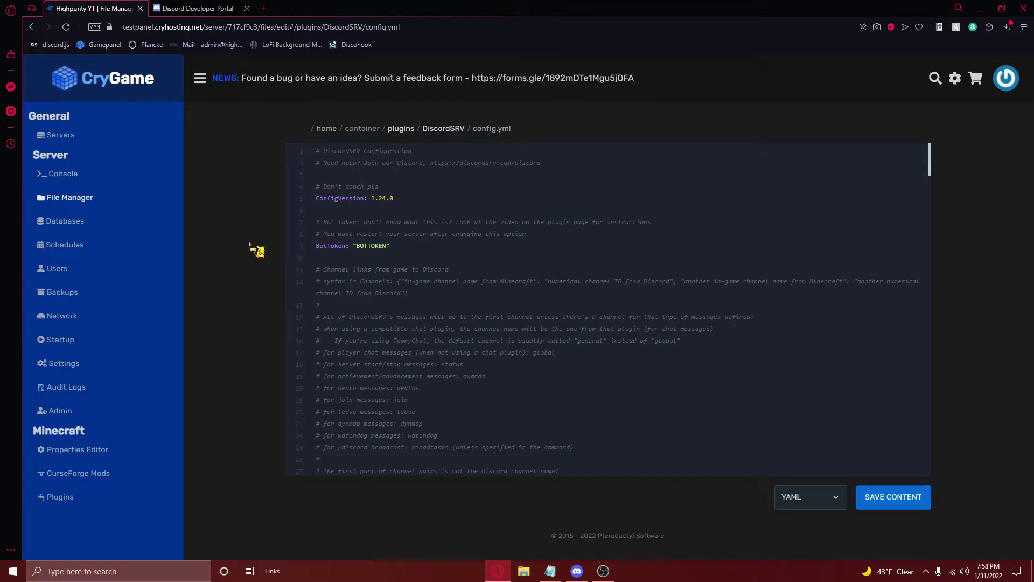
# - Copy the bot token from the Highpurity application's bot settings in the Developer Portal
pyautogui.click(223, 5)
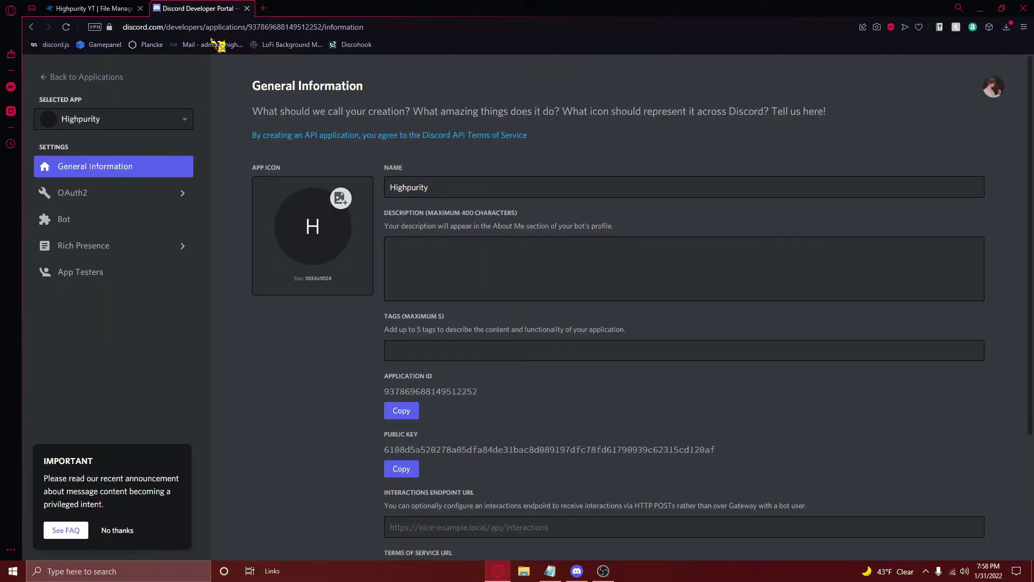
pyautogui.click(149, 224)
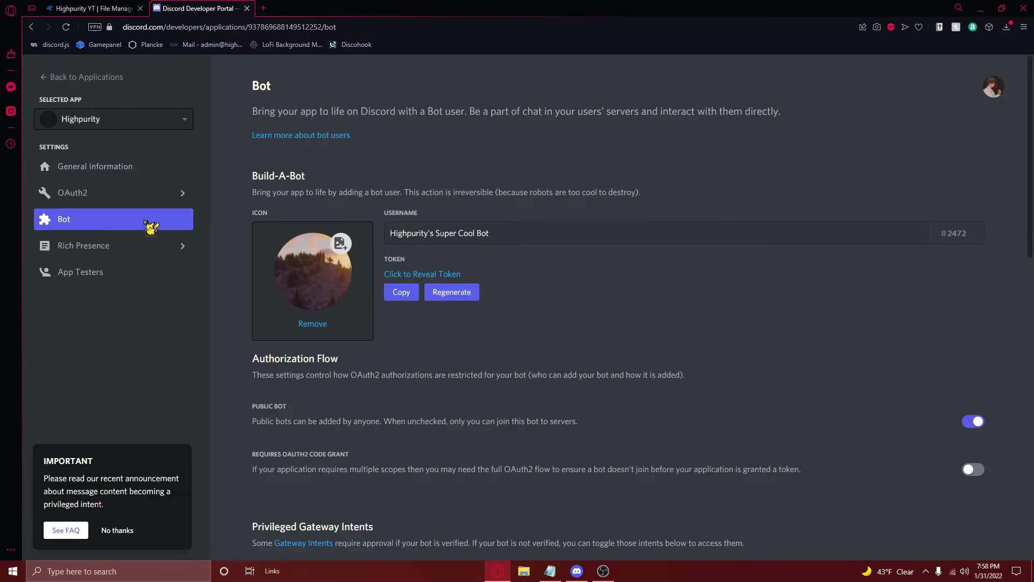
pyautogui.click(398, 293)
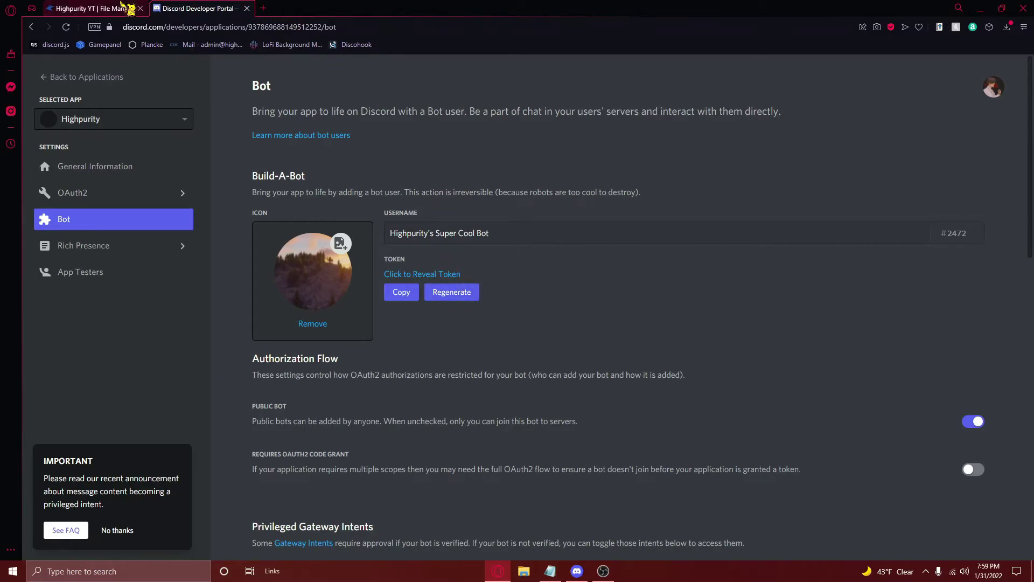
# - Replace the BOTTOKEN placeholder of BotToken in the DiscordSRV config.yml with the copied bot token
pyautogui.click(91, 8)
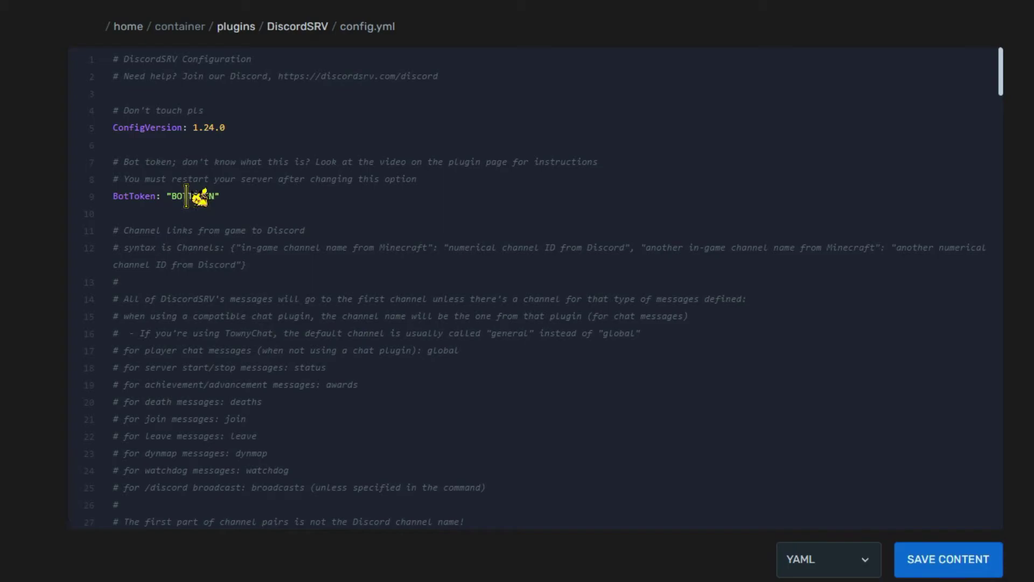
pyautogui.doubleClick(186, 196)
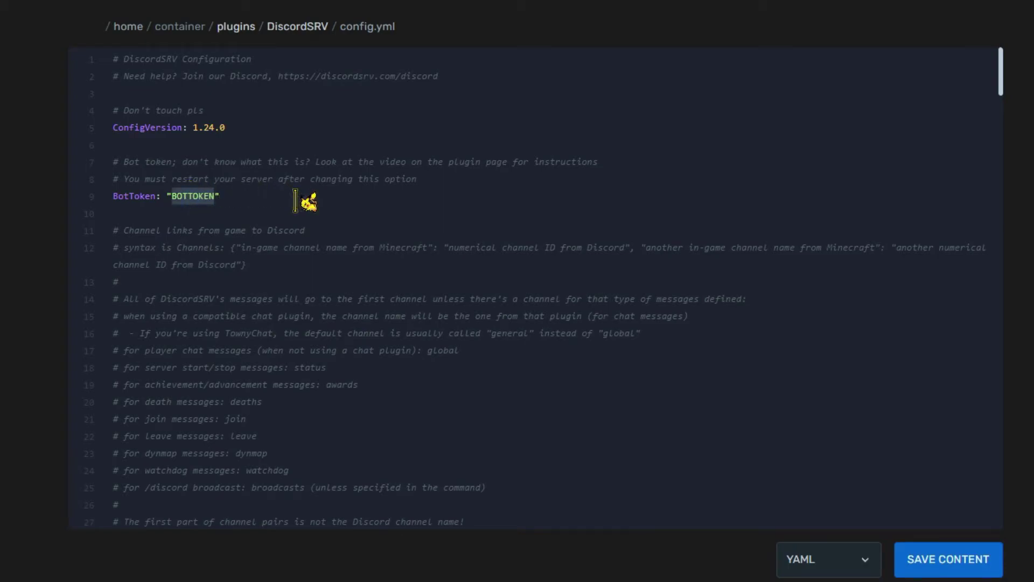
pyautogui.hotkey('ctrl', 'v')
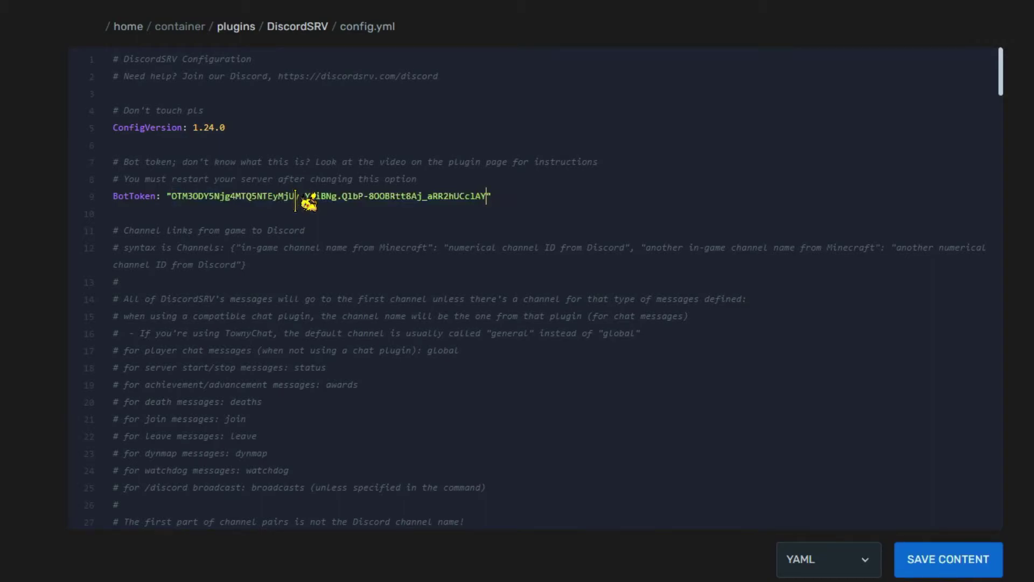
# - Copy the mc-chat channel's ID from Discord and paste it as the "global" channel ID under Channels in config.yml
pyautogui.scroll(-7, 326, 334)
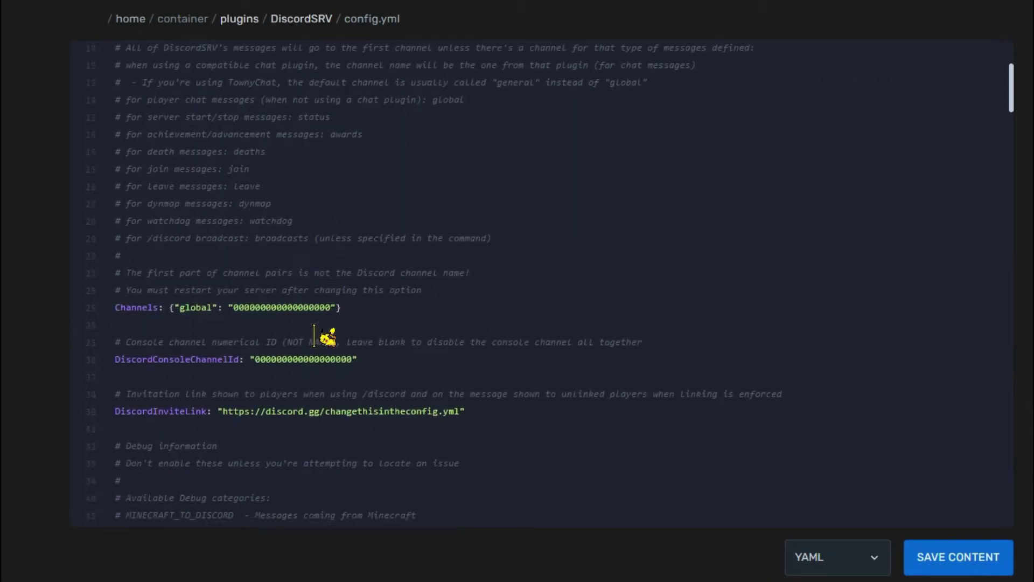
pyautogui.scroll(2, 517, 331)
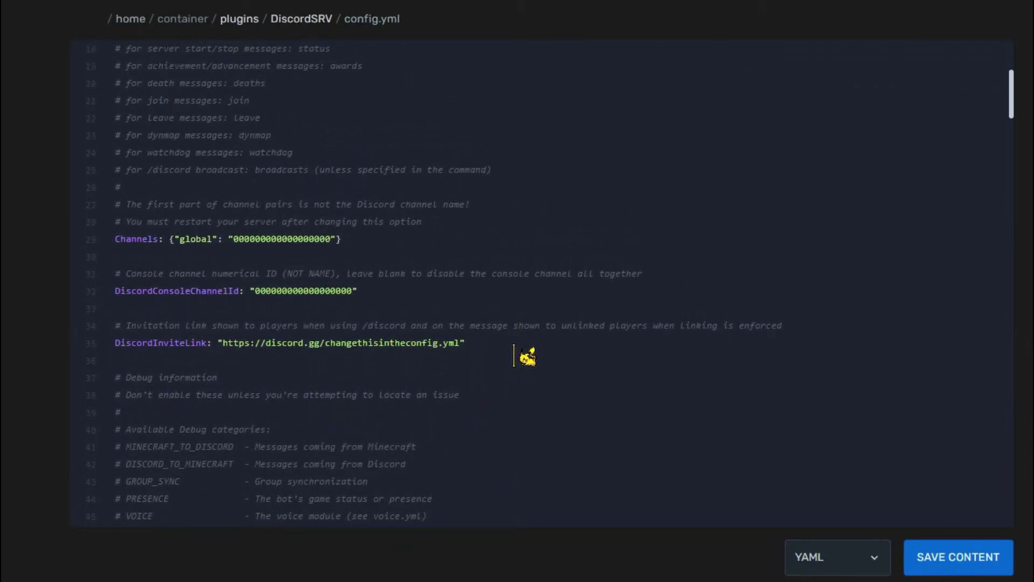
pyautogui.moveTo(528, 357); pyautogui.dragTo(99, 204)
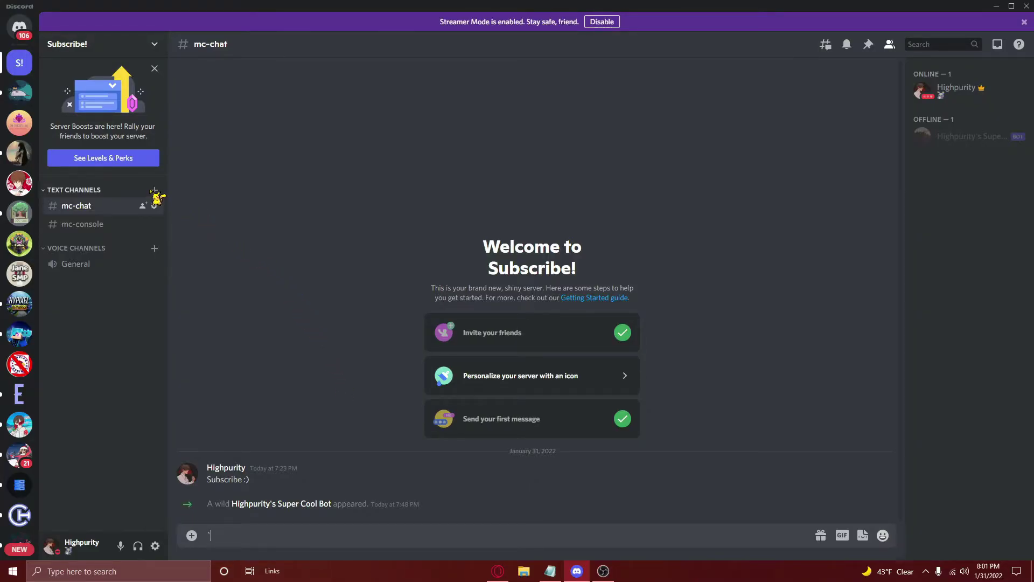
pyautogui.rightClick(103, 211)
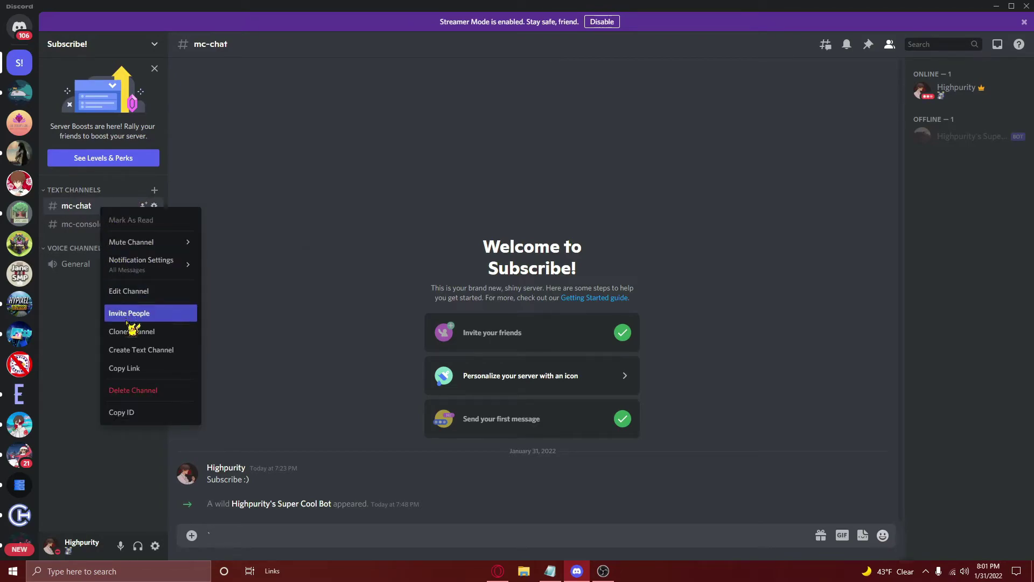
pyautogui.click(146, 413)
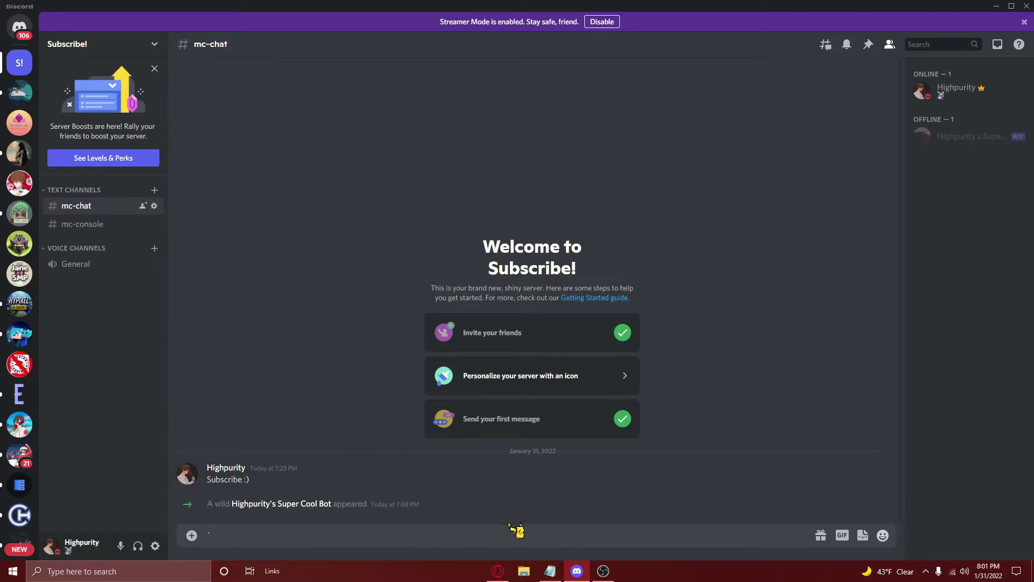
pyautogui.click(502, 571)
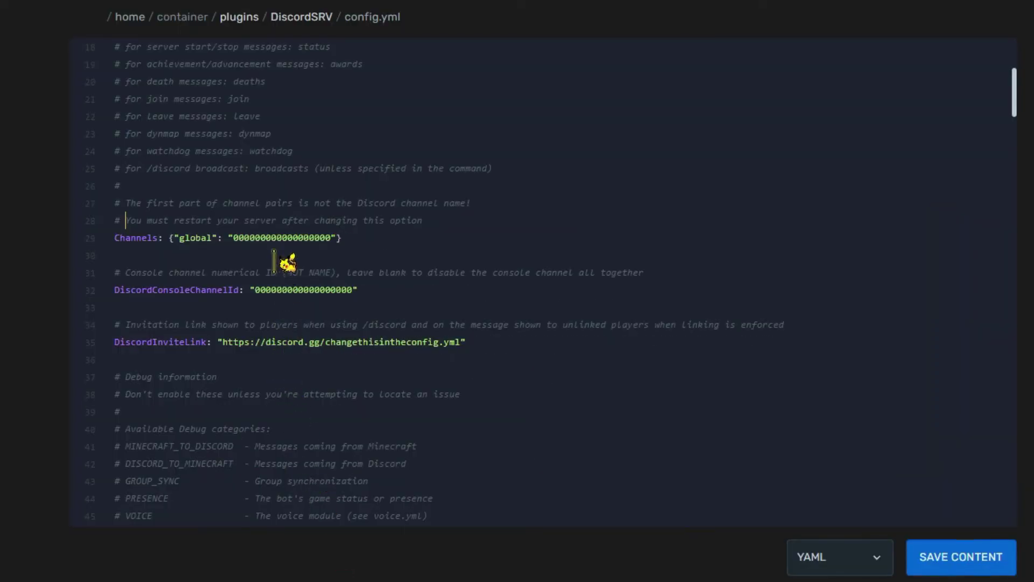
pyautogui.doubleClick(427, 278)
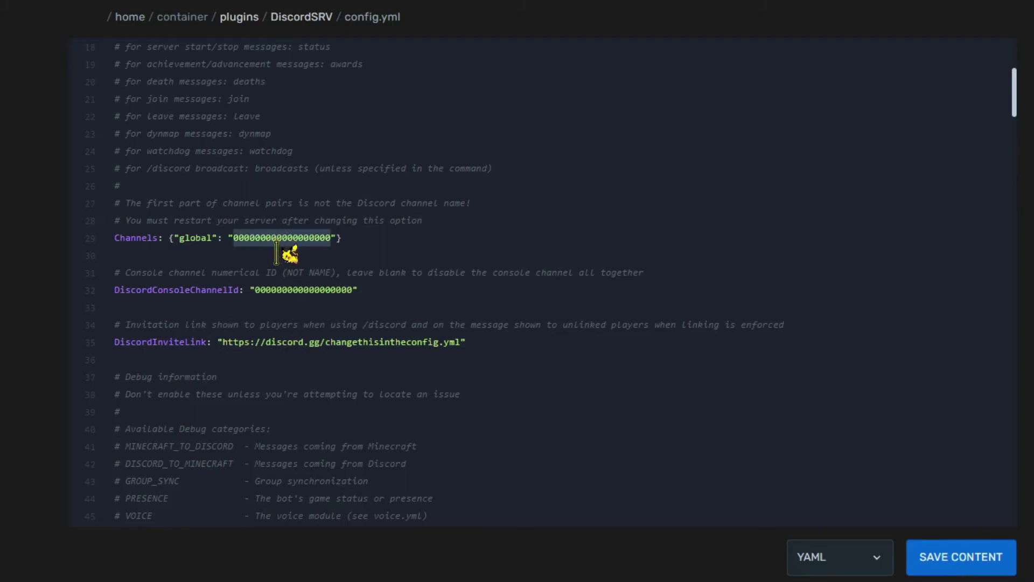
pyautogui.hotkey('ctrl', 'v')
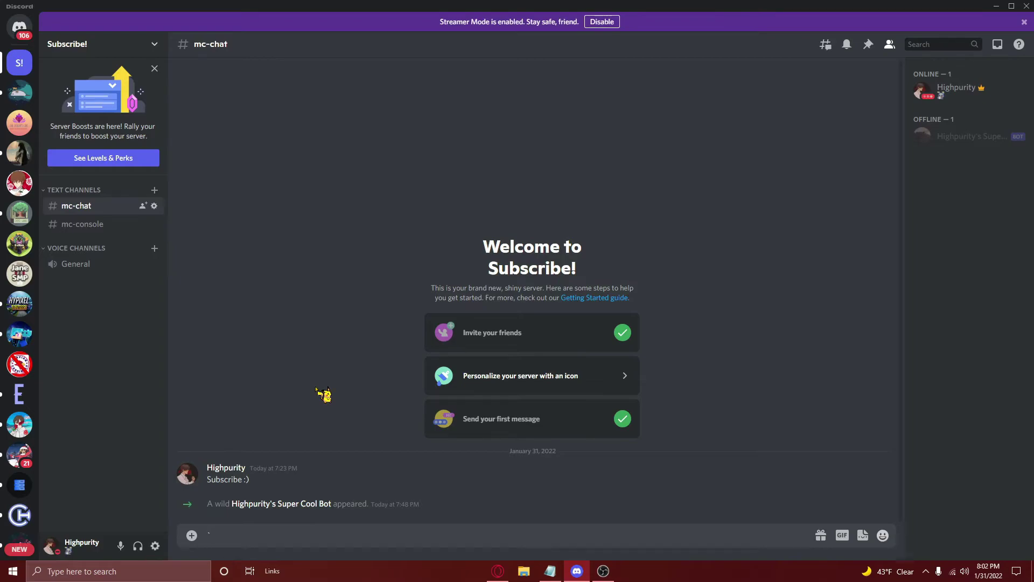
# - Copy the mc-console channel's ID from Discord and paste it as the DiscordConsoleChannelId value in config.yml
pyautogui.rightClick(117, 223)
pyautogui.click(211, 436)
pyautogui.click(498, 570)
pyautogui.doubleClick(309, 291)
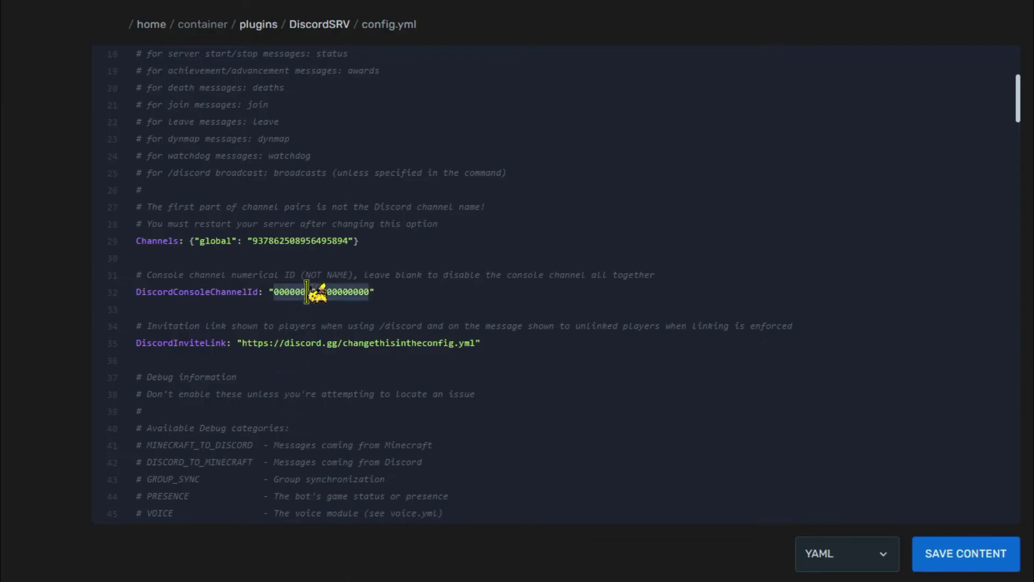
pyautogui.hotkey('ctrl', 'v')
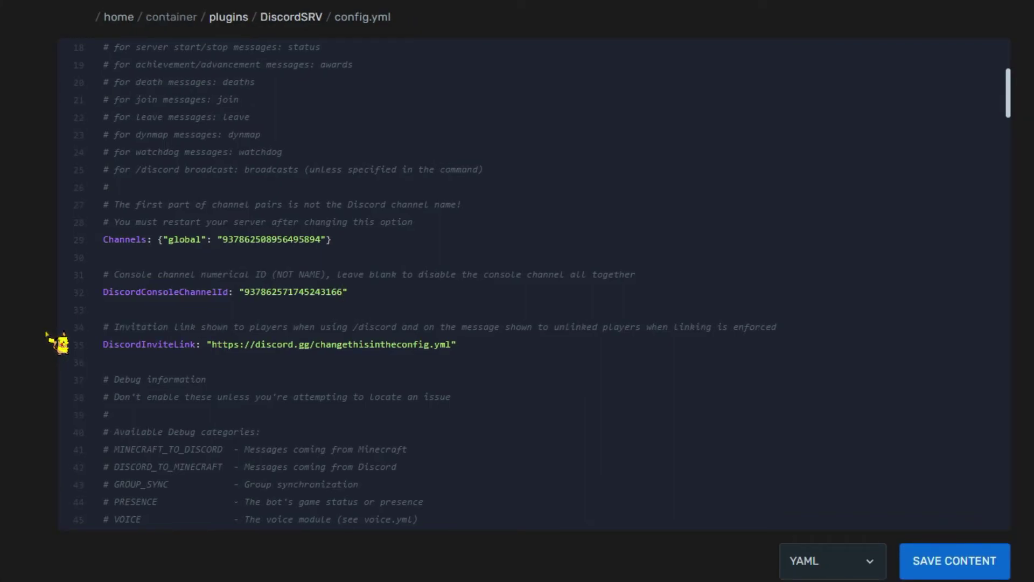
# - Save the edited config.yml and restart the game server from its console page
pyautogui.moveTo(458, 345); pyautogui.dragTo(200, 344)
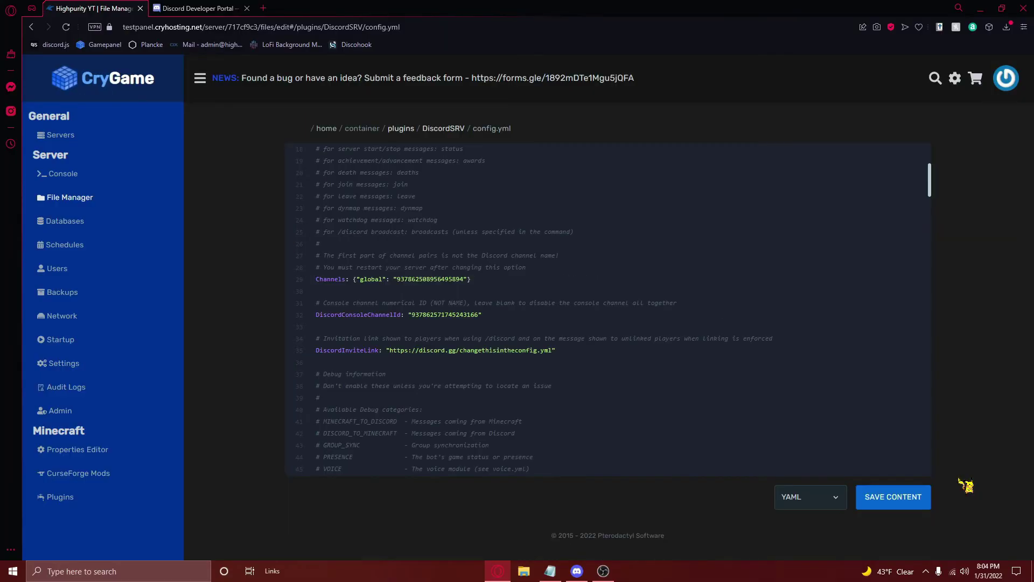
pyautogui.click(895, 502)
pyautogui.click(85, 174)
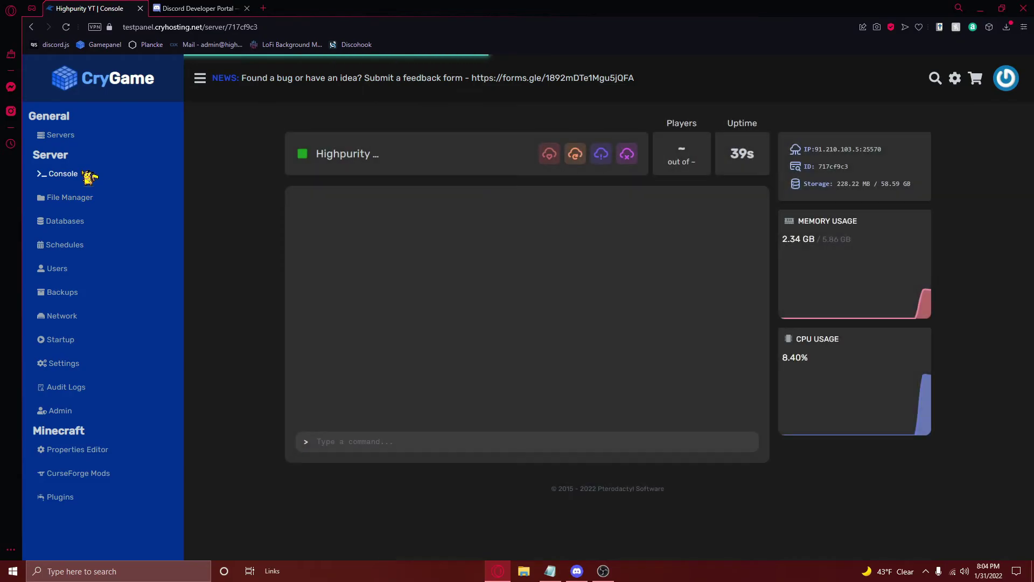
pyautogui.click(575, 154)
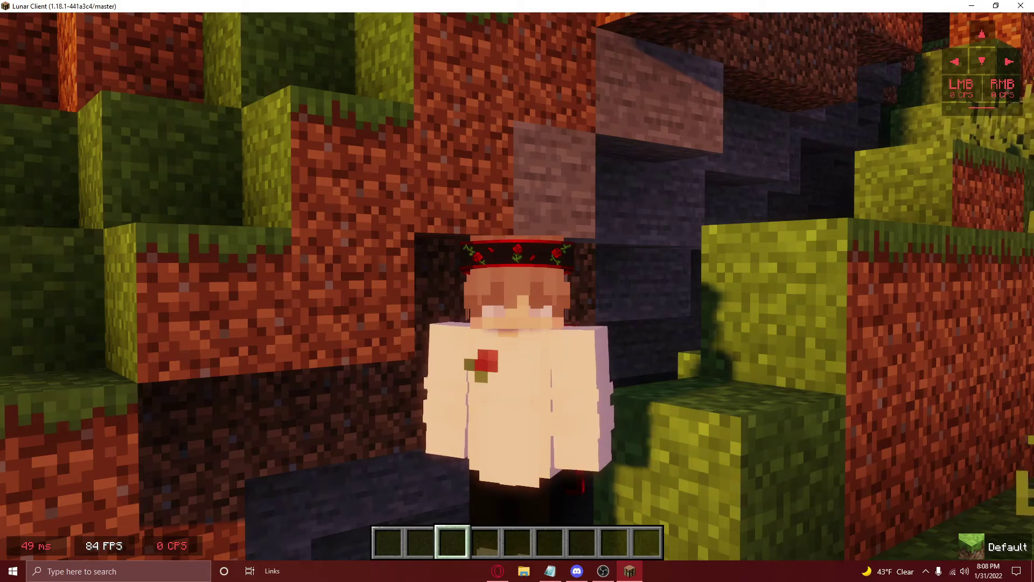
# - Send "hi" in the Minecraft chat and check the relayed message in Discord's mc-chat channel
pyautogui.write('ty> hi')
pyautogui.press('Return')
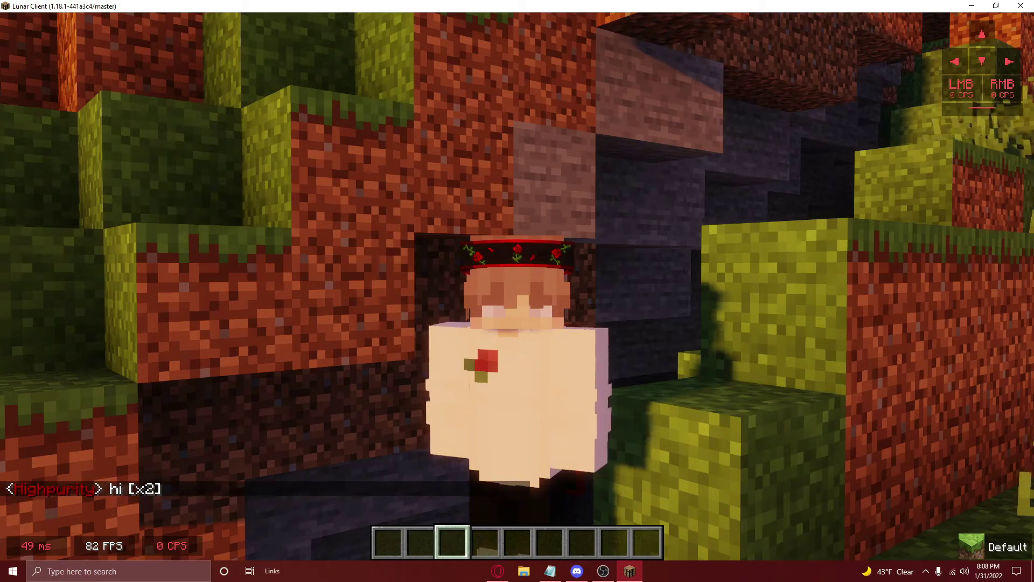
pyautogui.press('Escape')
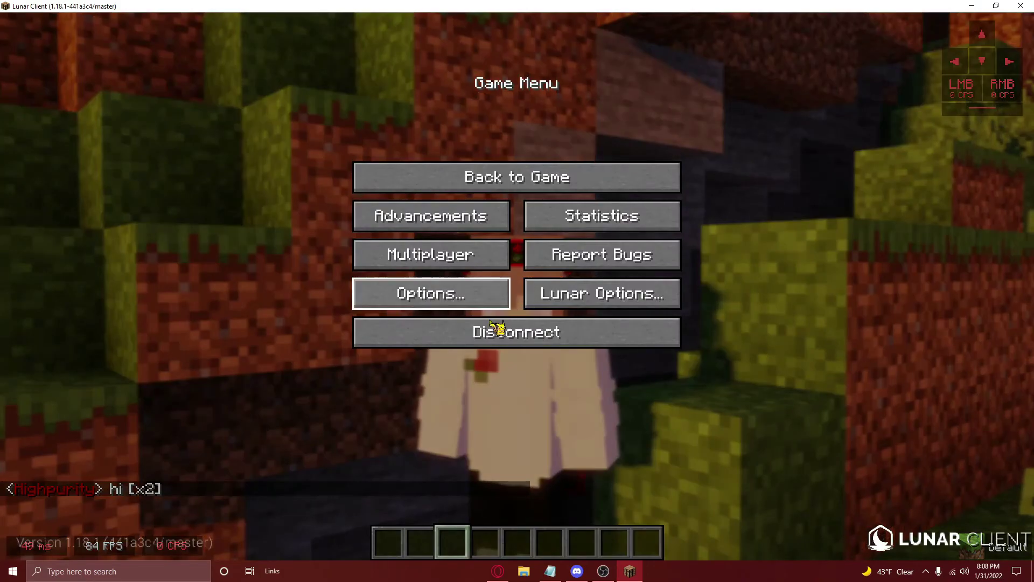
pyautogui.click(577, 572)
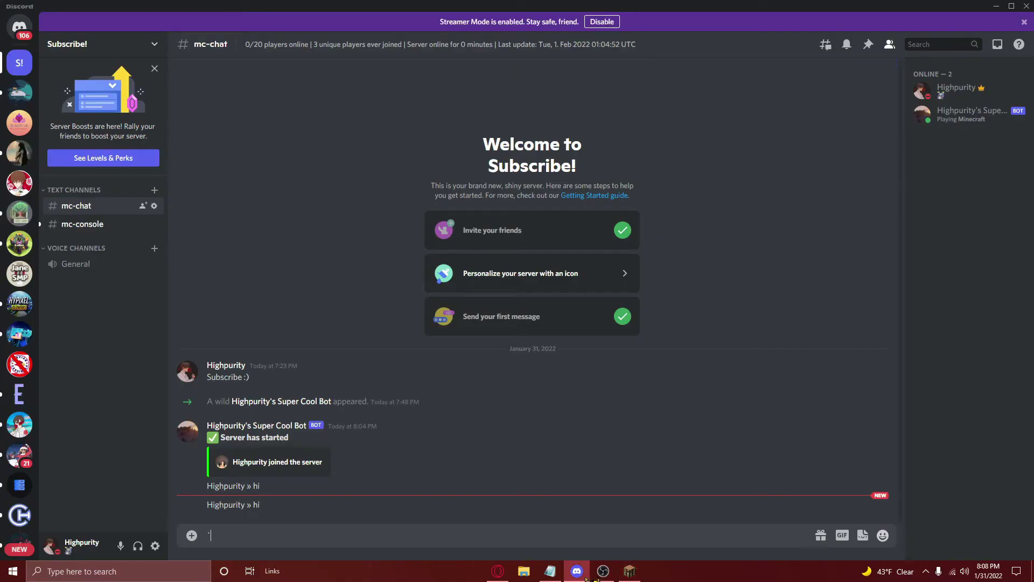
pyautogui.moveTo(261, 505); pyautogui.dragTo(193, 503)
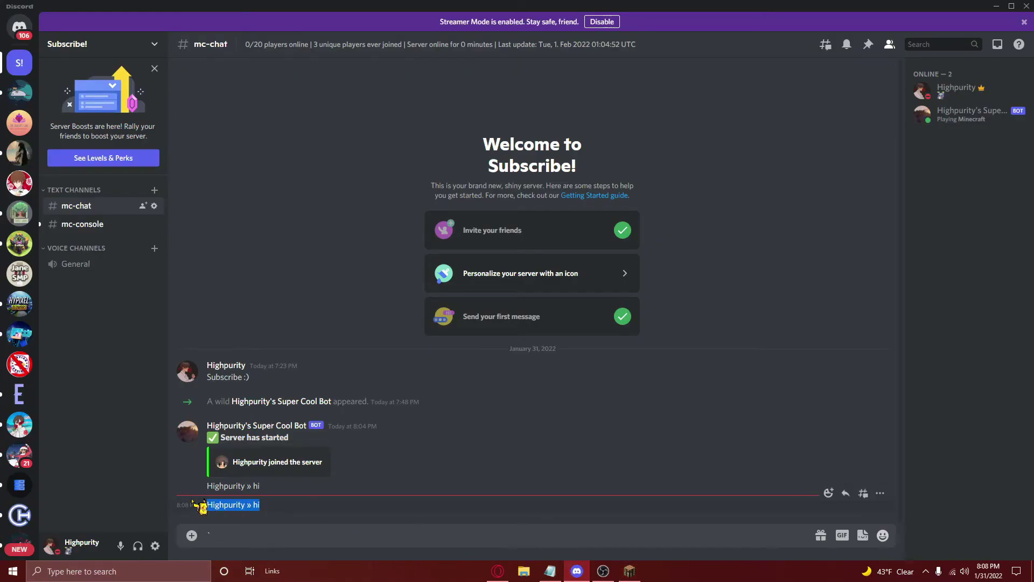
# - Send "hi" in Discord's mc-chat channel and return to Minecraft to check the game chat
pyautogui.click(319, 529)
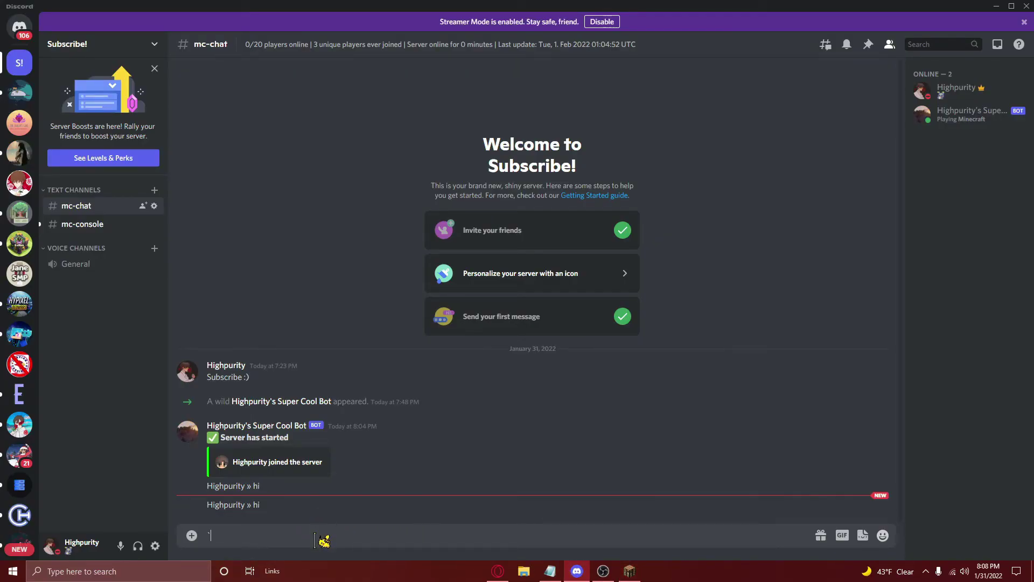
pyautogui.press('BackSpace')
pyautogui.write('hi')
pyautogui.press('Return')
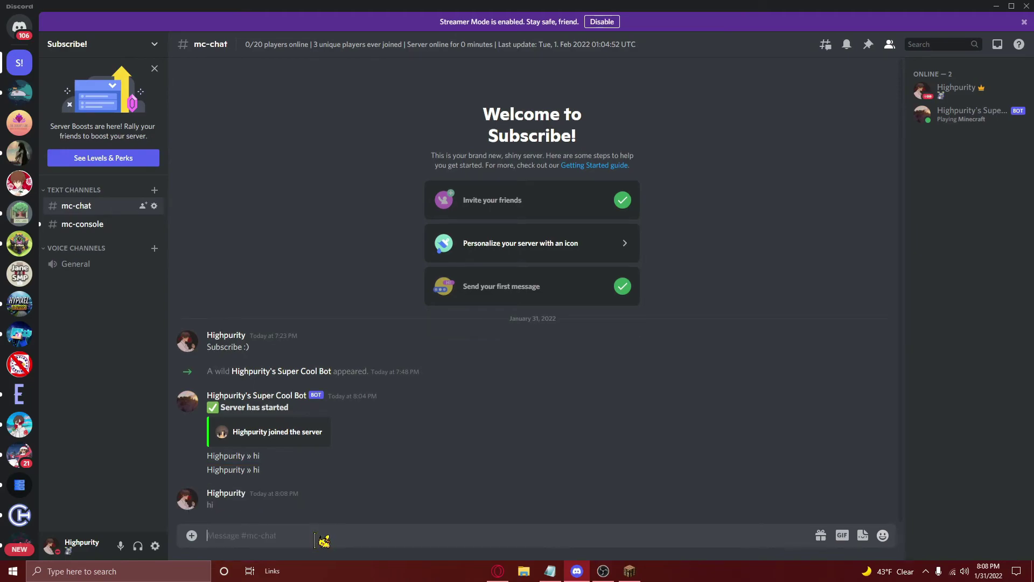
pyautogui.click(637, 578)
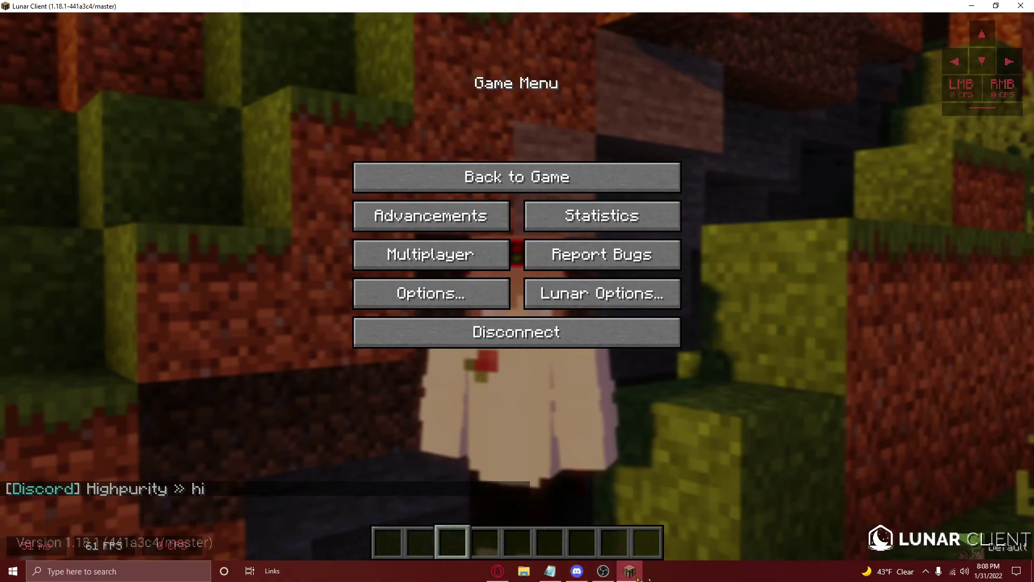
pyautogui.press('Escape')
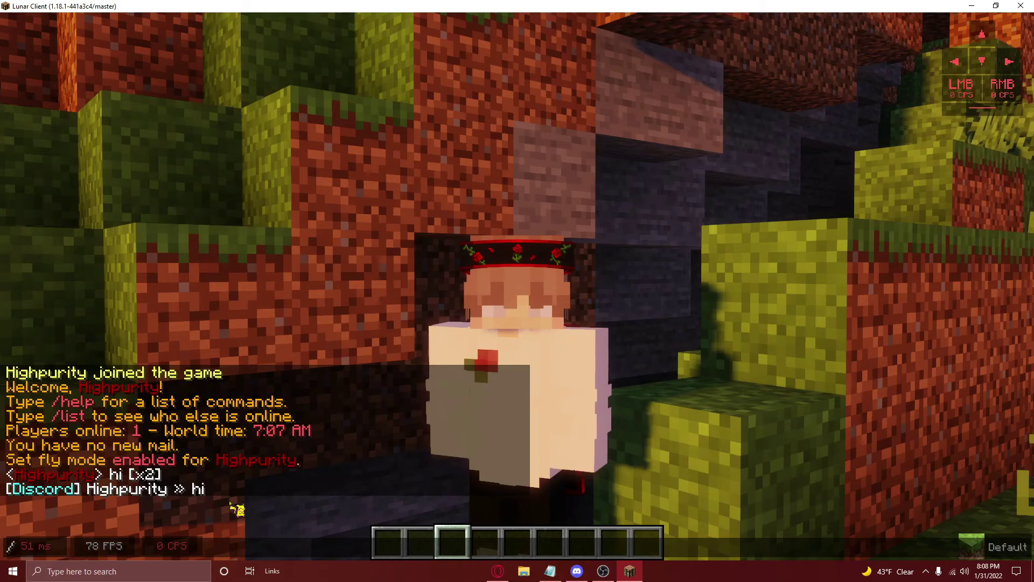